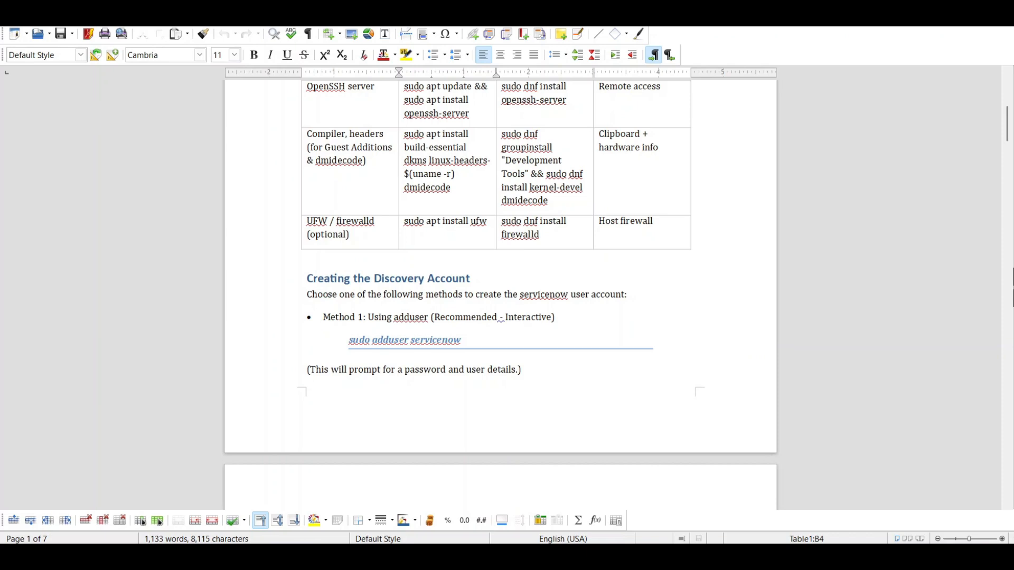
- Review the guide's methods for creating the servicenow account and its section on preparing sudo-only, no-password access
{"action": "scroll", "coordinate": [418, 416], "scroll_direction": "down", "scroll_amount": 10}
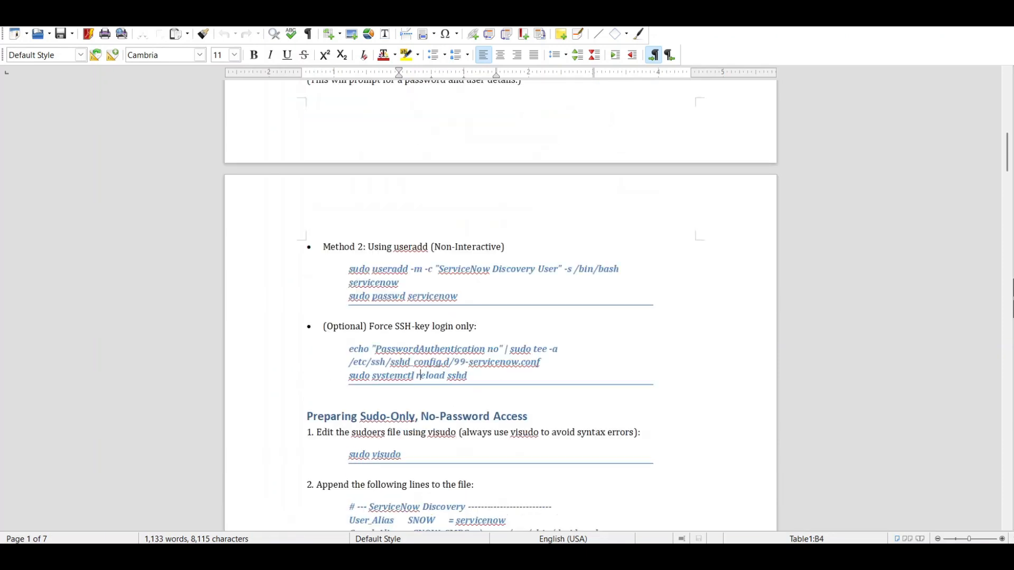
{"action": "left_click", "coordinate": [420, 375]}
{"action": "left_click", "coordinate": [417, 416]}
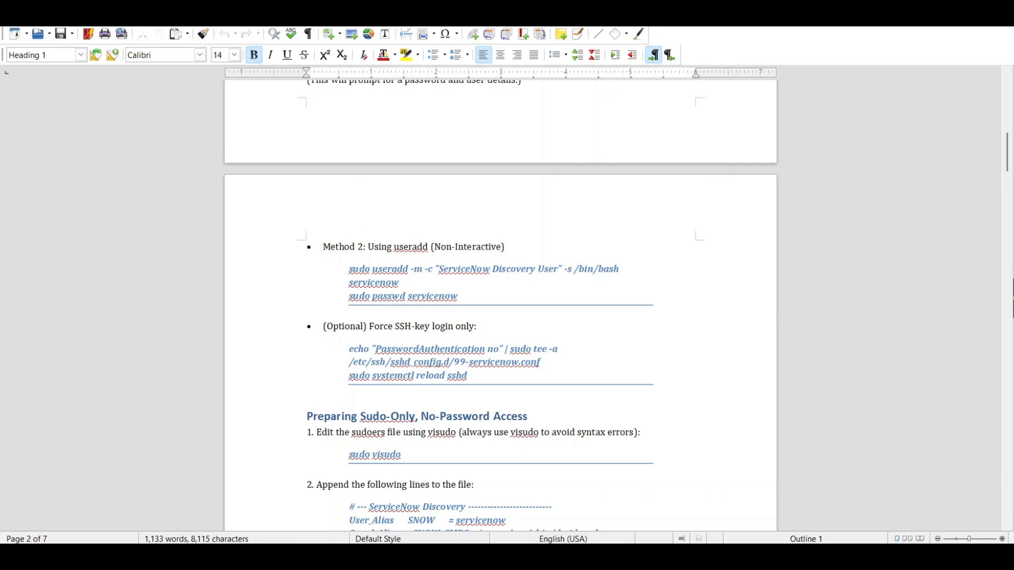
{"action": "left_click", "coordinate": [421, 432]}
{"action": "scroll", "coordinate": [421, 432], "scroll_direction": "down", "scroll_amount": 5}
{"action": "left_click", "coordinate": [420, 433]}
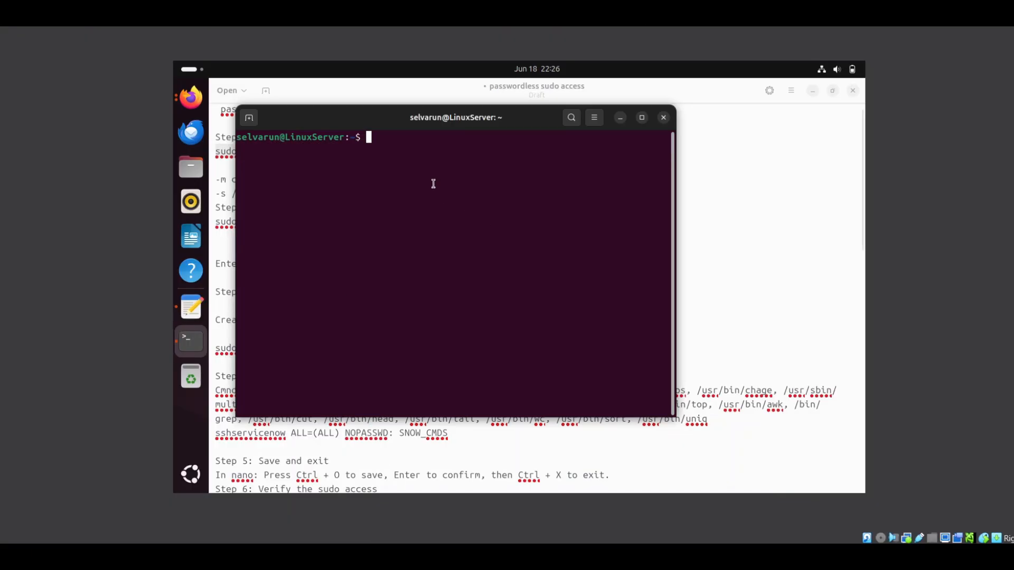
- Copy "sudo useradd -m -s /bin/bash sshservicenow" from the notes, run it in the terminal, and enter the sudo password
{"action": "left_click", "coordinate": [729, 177]}
{"action": "left_click_drag", "start_coordinate": [451, 157], "coordinate": [214, 153]}
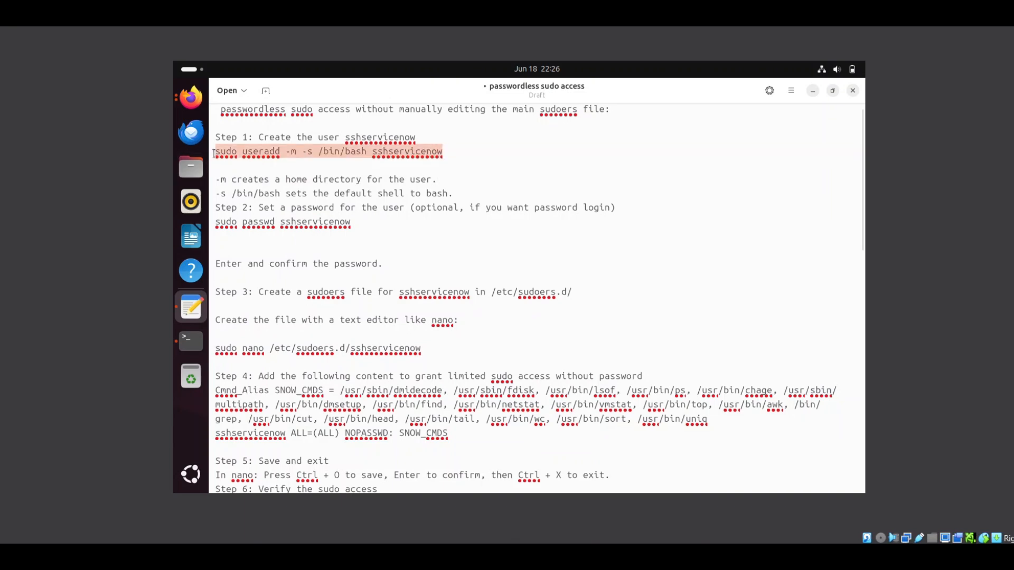
{"action": "right_click", "coordinate": [214, 153]}
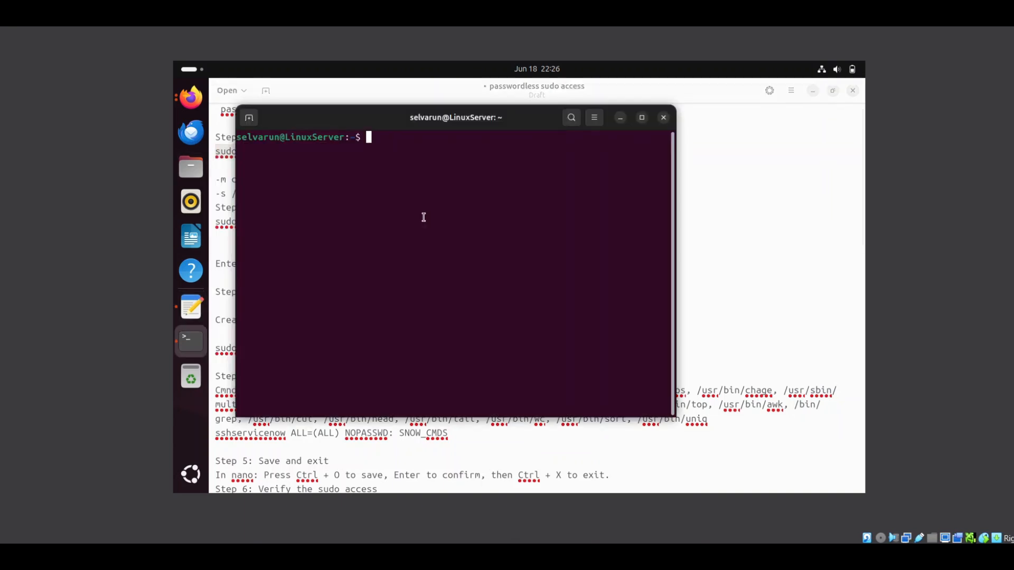
{"action": "right_click", "coordinate": [423, 217]}
{"action": "left_click", "coordinate": [450, 253]}
{"action": "key", "text": "Return"}
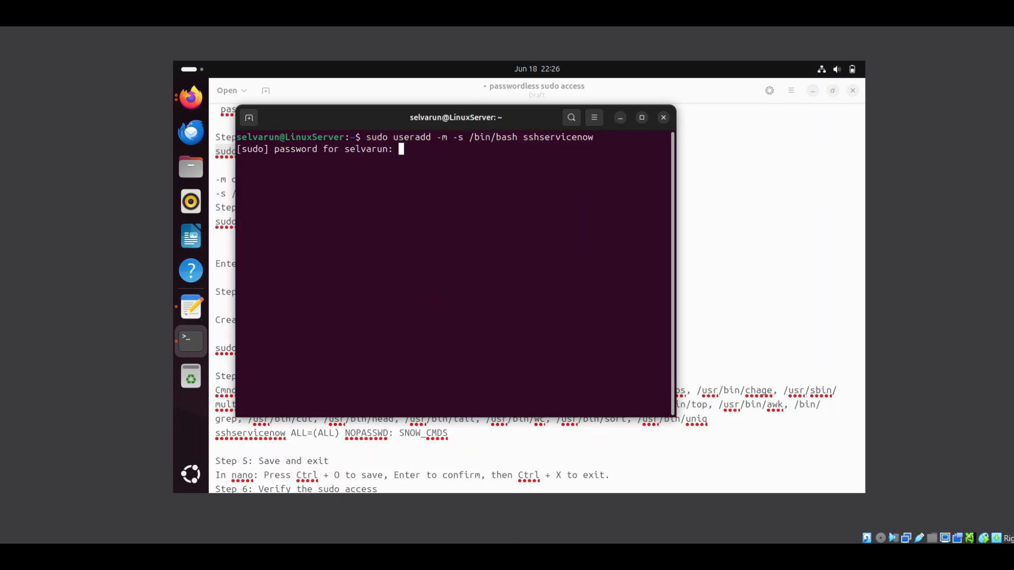
{"action": "key", "text": "Return"}
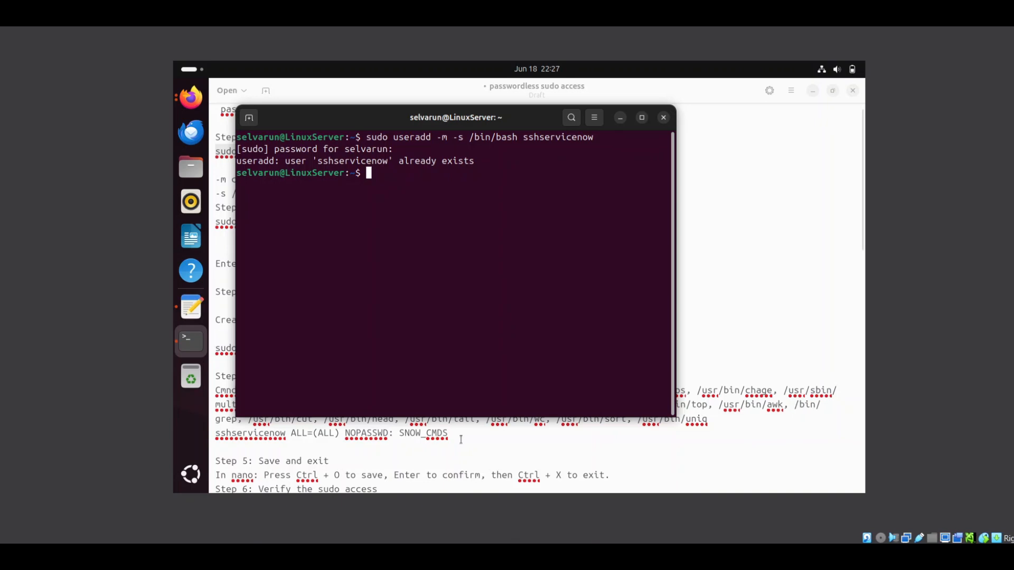
- Rerun the useradd command with the username changed to servicenowssh, keeping the -m and -s /bin/bash options
{"action": "key", "text": "Up"}
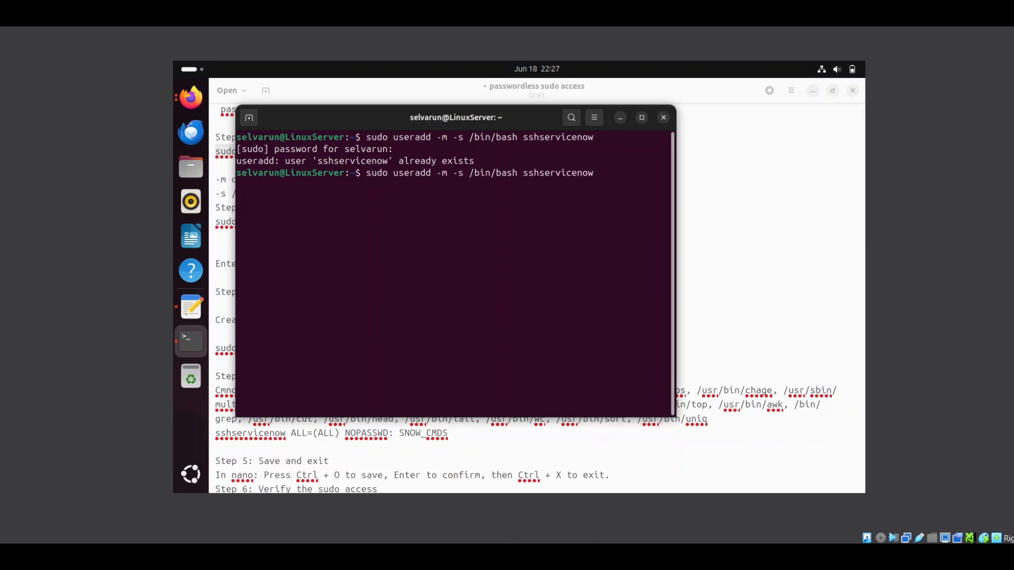
{"action": "key", "text": "Left"}
{"action": "key", "text": "Left"}
{"action": "key", "text": "Left"}
{"action": "key", "text": "Left"}
{"action": "key", "text": "Left"}
{"action": "key", "text": "Left"}
{"action": "key", "text": "Left"}
{"action": "key", "text": "Left"}
{"action": "key", "text": "Left"}
{"action": "key", "text": "Left"}
{"action": "key", "text": "BackSpace"}
{"action": "key", "text": "BackSpace"}
{"action": "key", "text": "BackSpace"}
{"action": "key", "text": "Right"}
{"action": "key", "text": "Right"}
{"action": "key", "text": "Right"}
{"action": "key", "text": "Right"}
{"action": "key", "text": "Right"}
{"action": "key", "text": "Right"}
{"action": "key", "text": "Right"}
{"action": "key", "text": "Right"}
{"action": "key", "text": "Right"}
{"action": "key", "text": "Right"}
{"action": "type", "text": "ssh"}
{"action": "key", "text": "Return"}
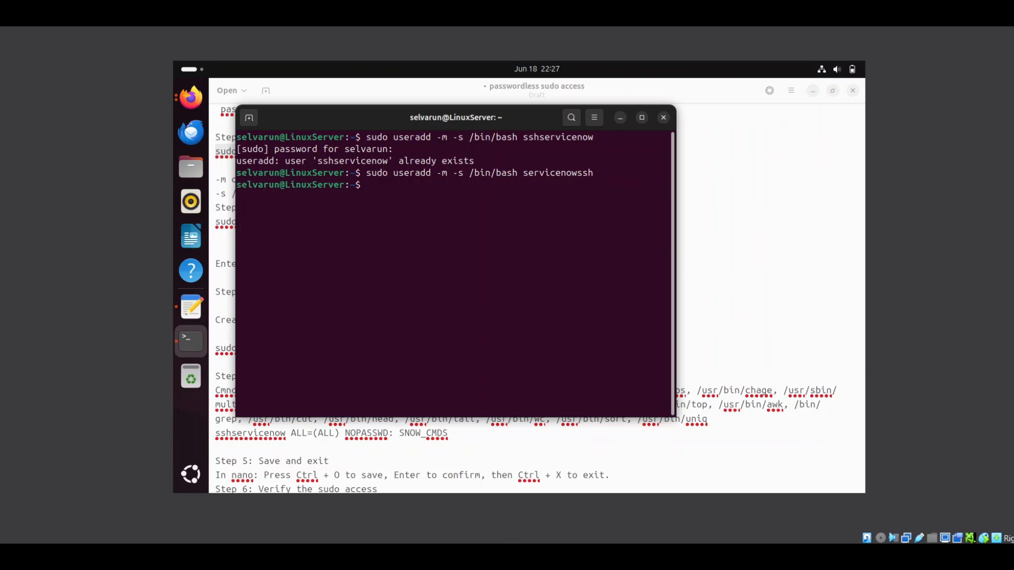
- Run "sudo passwd sshservicenow" from the notes in the terminal, entering and confirming the new account password
{"action": "left_click", "coordinate": [325, 431]}
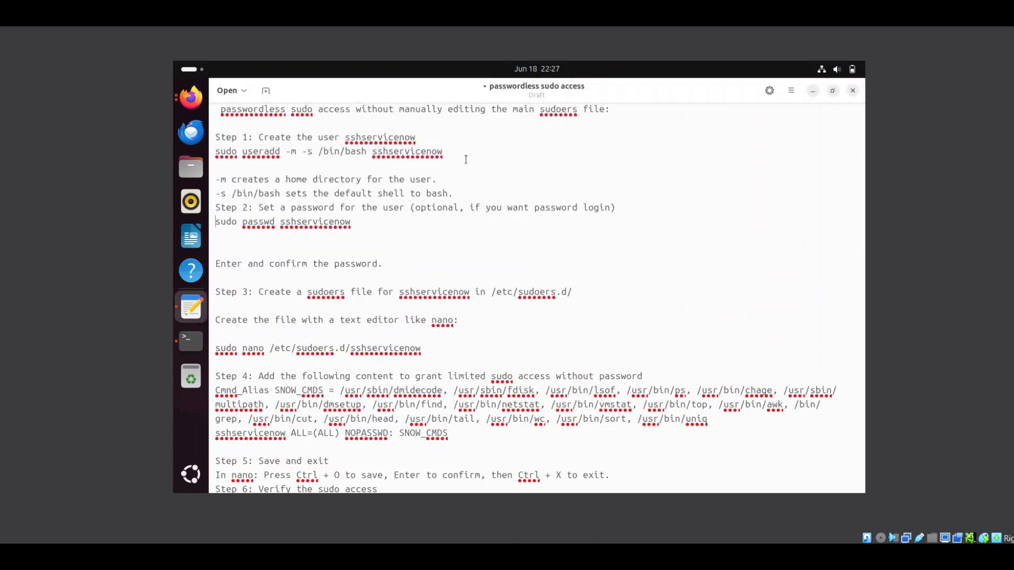
{"action": "left_click_drag", "start_coordinate": [352, 223], "coordinate": [215, 226]}
{"action": "key", "text": "ctrl+c"}
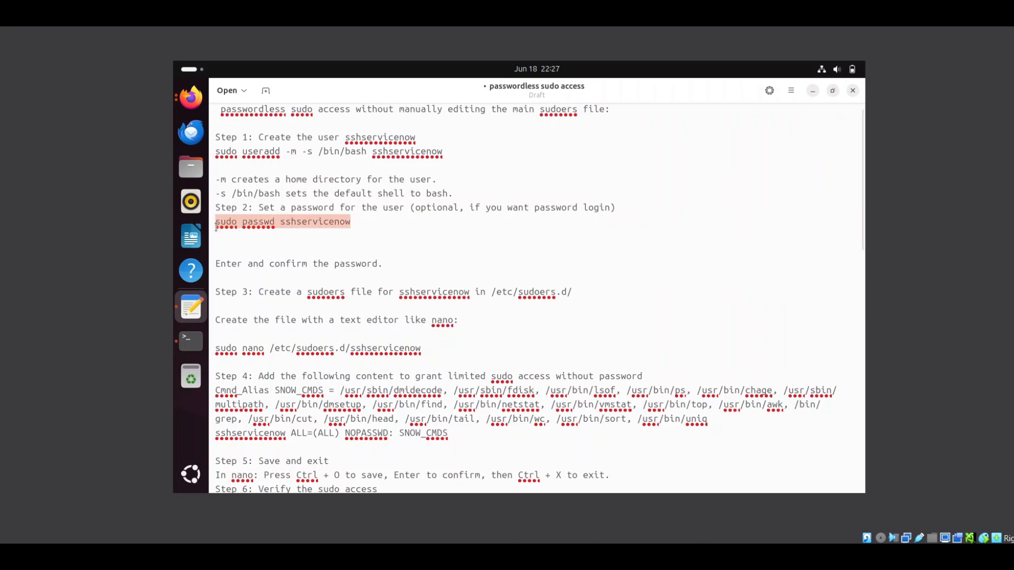
{"action": "right_click", "coordinate": [239, 227]}
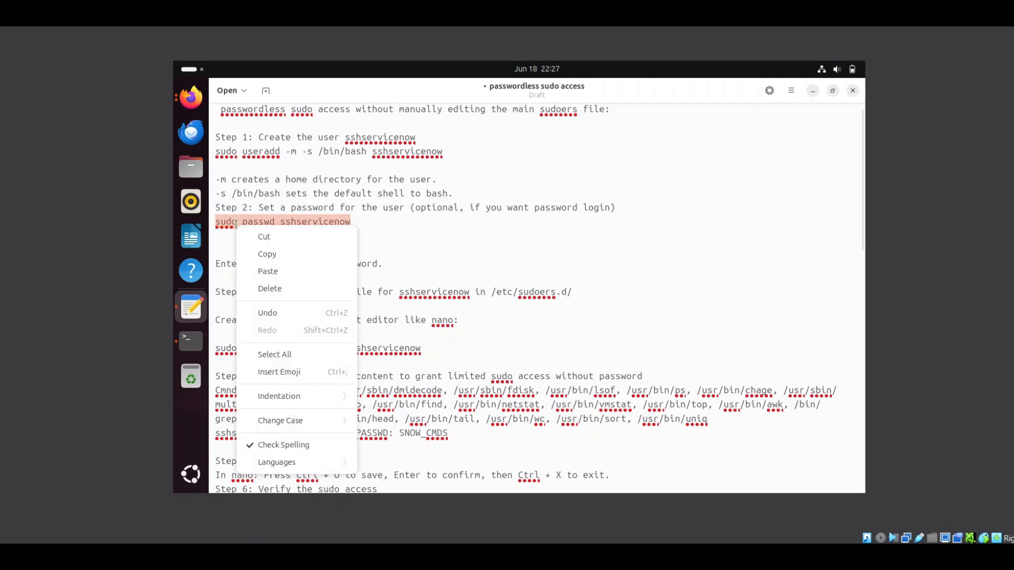
{"action": "left_click", "coordinate": [264, 255]}
{"action": "right_click", "coordinate": [424, 215]}
{"action": "left_click", "coordinate": [461, 253]}
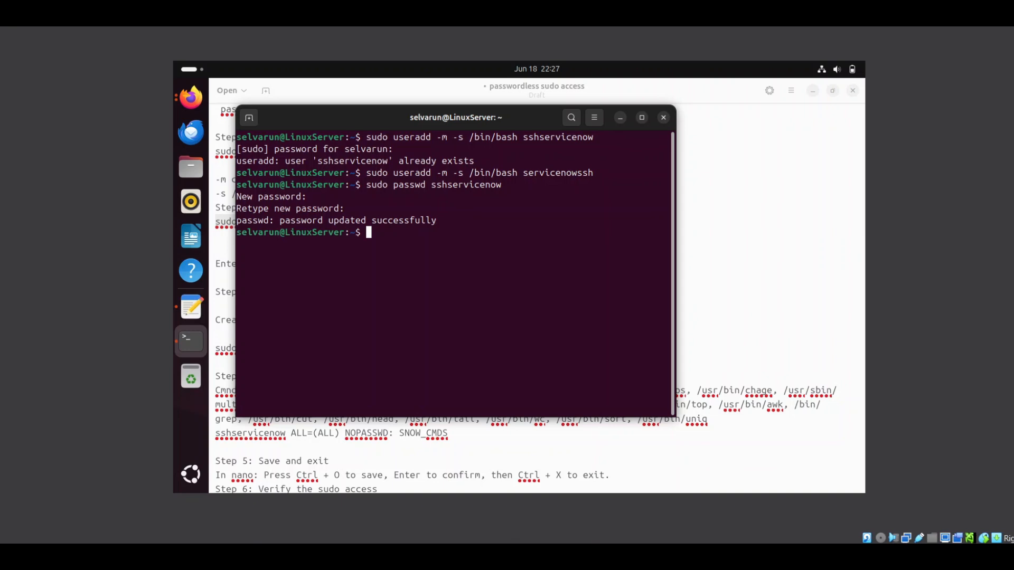
- Copy "sudo nano /etc/sudoers.d/sshservicenow" from the Step 3 notes and paste it at the terminal prompt
{"action": "left_click", "coordinate": [686, 284]}
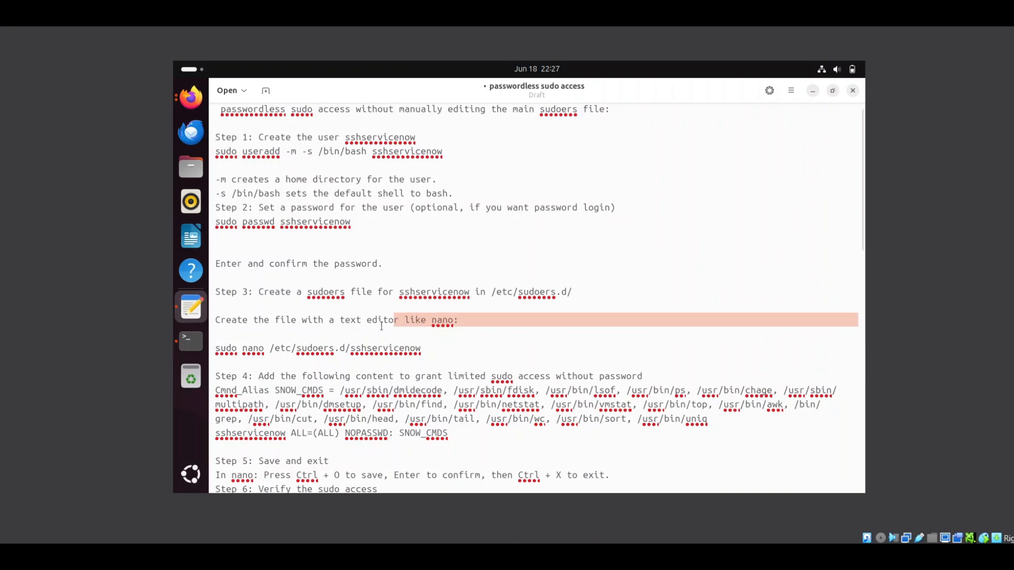
{"action": "left_click_drag", "start_coordinate": [421, 348], "coordinate": [210, 352]}
{"action": "right_click", "coordinate": [210, 352]}
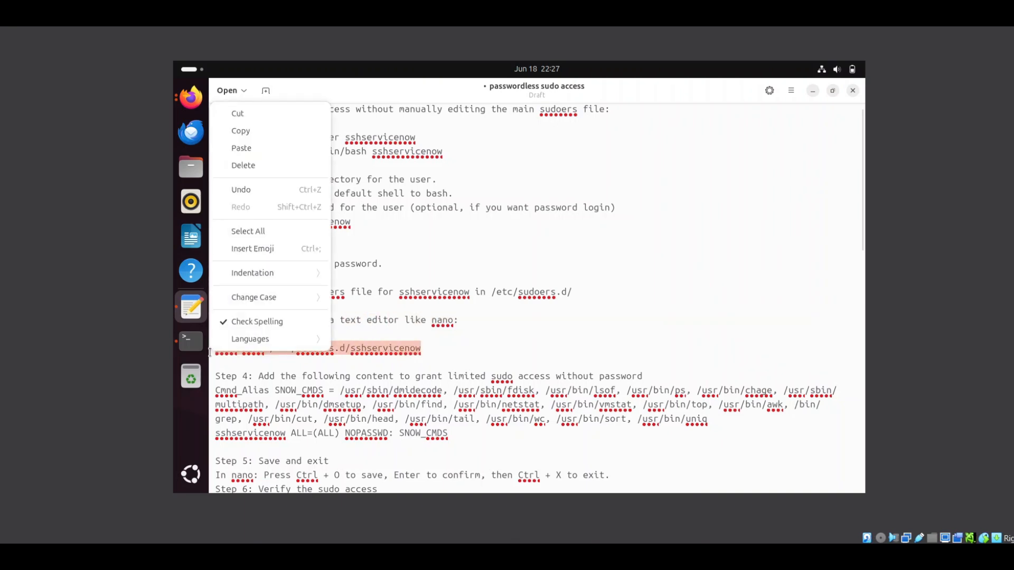
{"action": "left_click", "coordinate": [250, 132]}
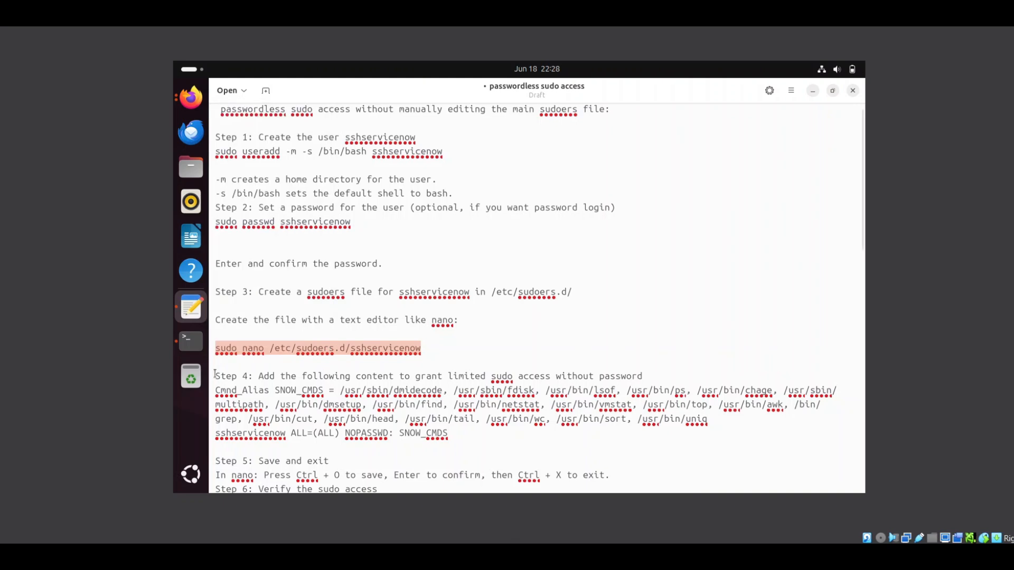
{"action": "left_click", "coordinate": [190, 341]}
{"action": "right_click", "coordinate": [425, 234]}
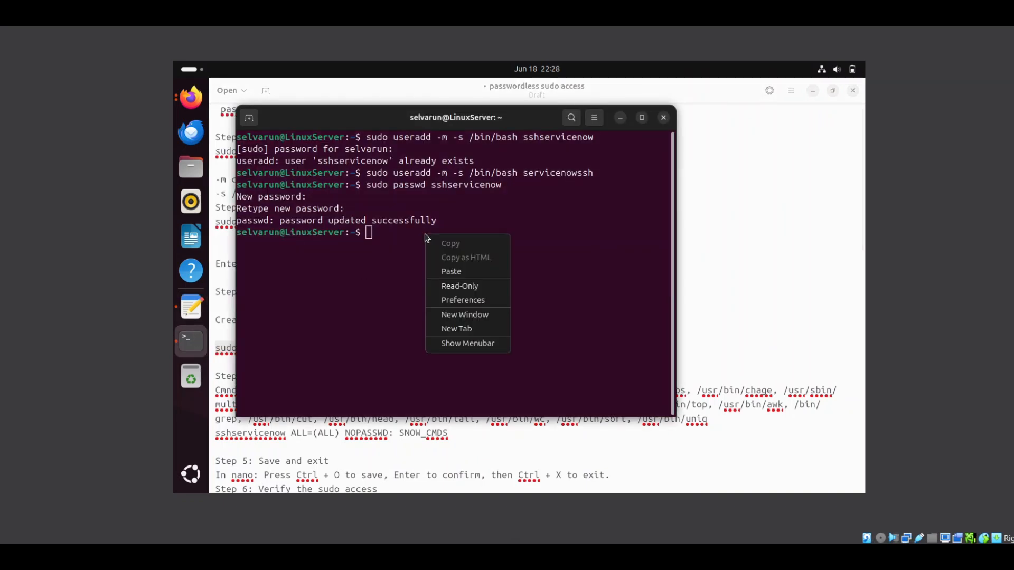
{"action": "left_click", "coordinate": [446, 271]}
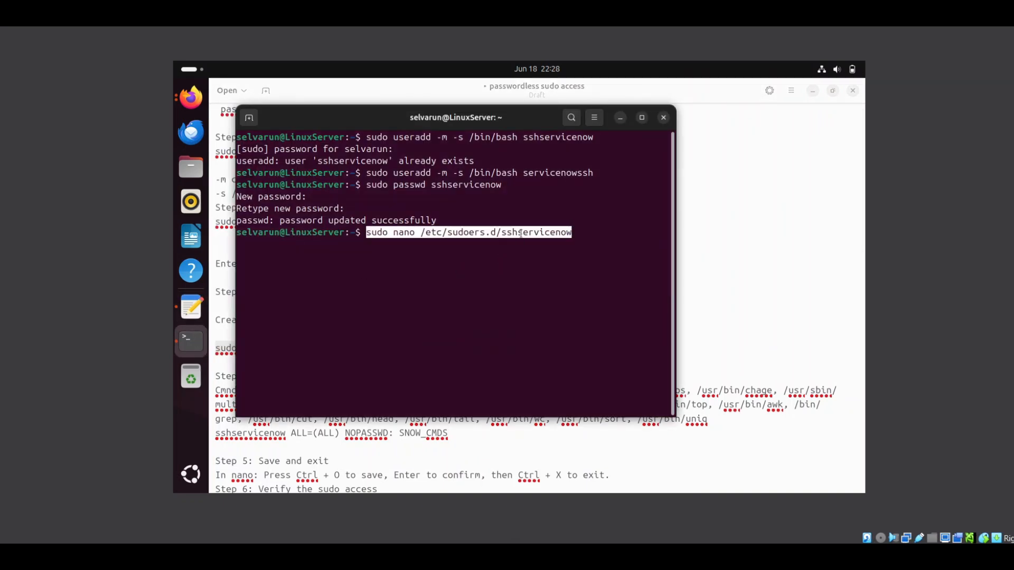
- Change the file name in the pasted nano command to servicenowssh and open /etc/sudoers.d/servicenowssh
{"action": "key", "text": "Return"}
{"action": "type", "text": "ssh"}
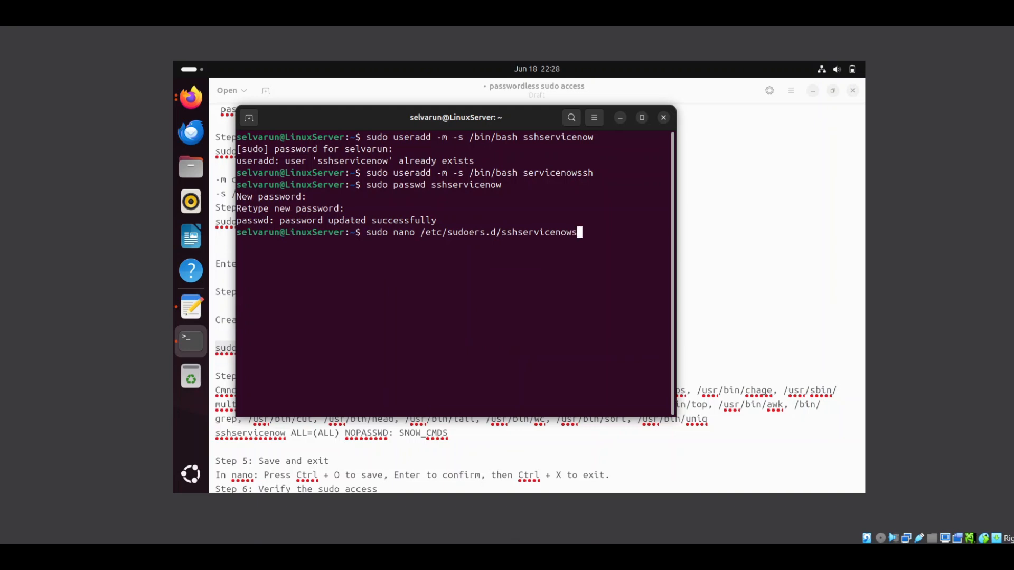
{"action": "key", "text": "Left"}
{"action": "key", "text": "Left"}
{"action": "key", "text": "Left"}
{"action": "key", "text": "Left"}
{"action": "key", "text": "Left"}
{"action": "key", "text": "Left"}
{"action": "key", "text": "Left"}
{"action": "key", "text": "Left"}
{"action": "key", "text": "Left"}
{"action": "key", "text": "Left"}
{"action": "key", "text": "Left"}
{"action": "key", "text": "Left"}
{"action": "key", "text": "Left"}
{"action": "key", "text": "BackSpace"}
{"action": "key", "text": "BackSpace"}
{"action": "key", "text": "BackSpace"}
{"action": "key", "text": "Right"}
{"action": "key", "text": "Right"}
{"action": "key", "text": "Right"}
{"action": "key", "text": "Right"}
{"action": "key", "text": "Right"}
{"action": "key", "text": "Right"}
{"action": "key", "text": "Right"}
{"action": "key", "text": "Right"}
{"action": "key", "text": "Right"}
{"action": "key", "text": "Right"}
{"action": "key", "text": "Right"}
{"action": "key", "text": "Right"}
{"action": "key", "text": "Right"}
{"action": "key", "text": "Right"}
{"action": "key", "text": "Return"}
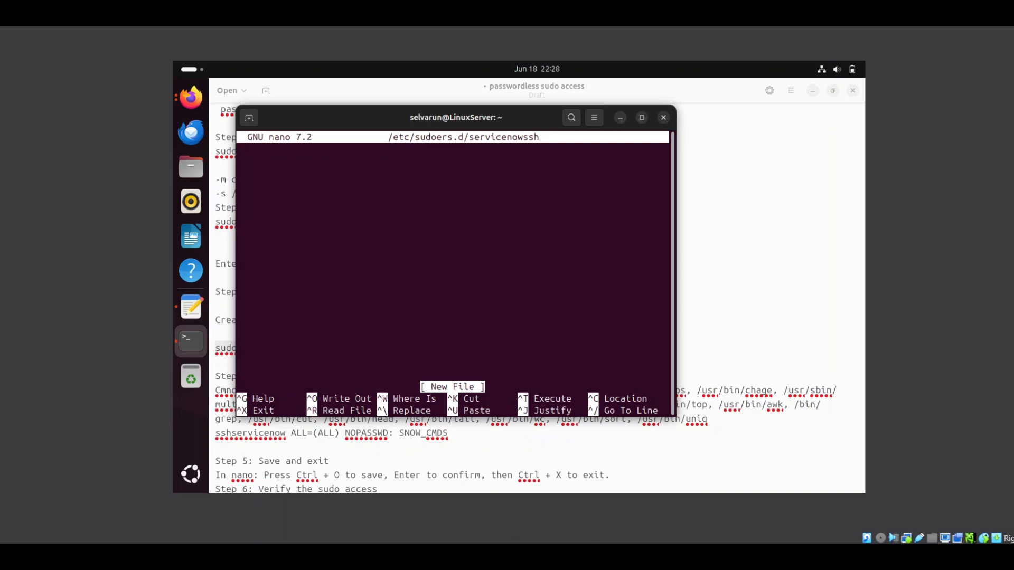
- Change the Step 4 rule's username to servicenowssh in the notes and paste the SNOW_CMDS alias and NOPASSWD rule into the sudoers file
{"action": "left_click", "coordinate": [740, 328]}
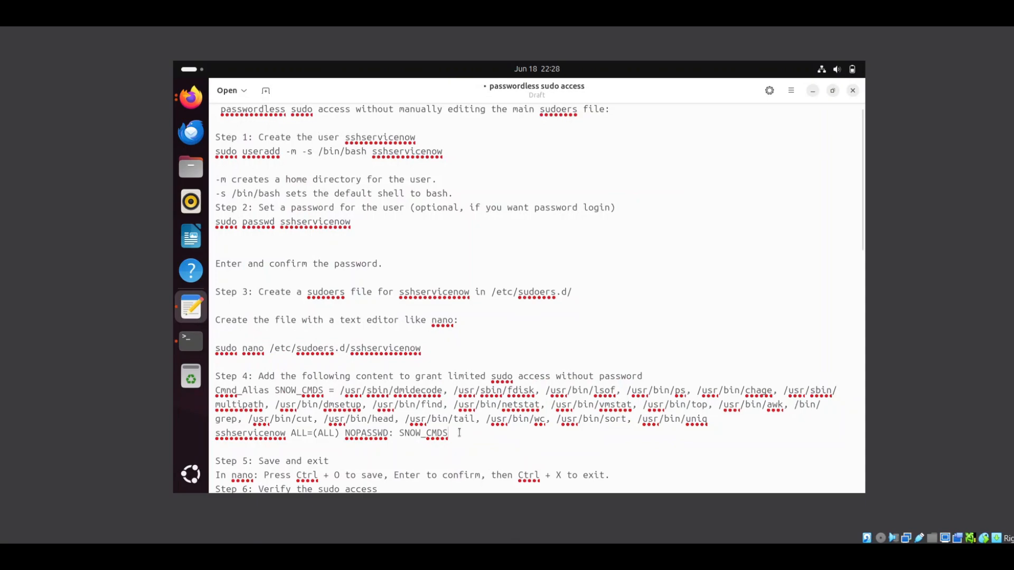
{"action": "left_click_drag", "start_coordinate": [448, 433], "coordinate": [218, 395]}
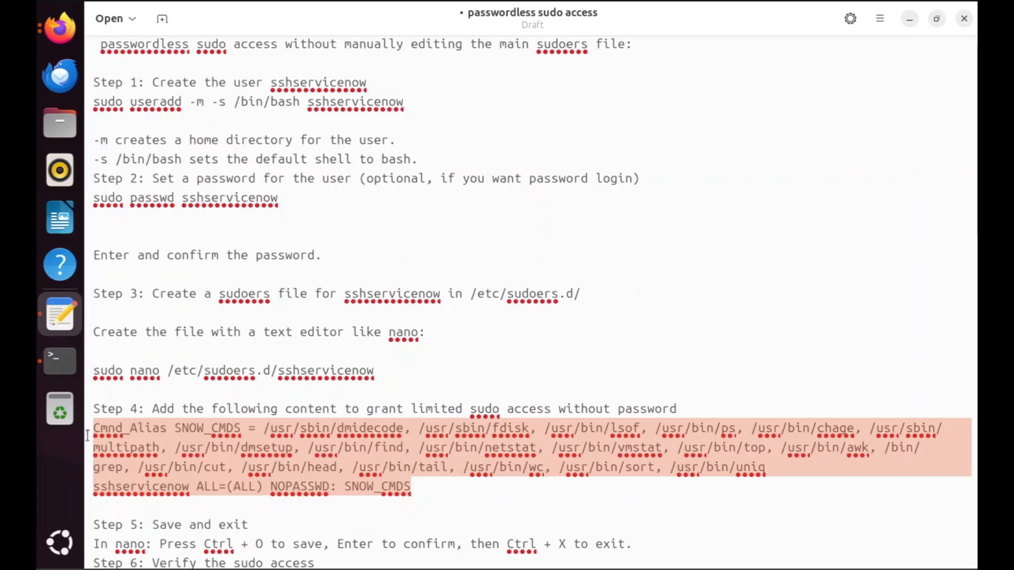
{"action": "left_click", "coordinate": [113, 469]}
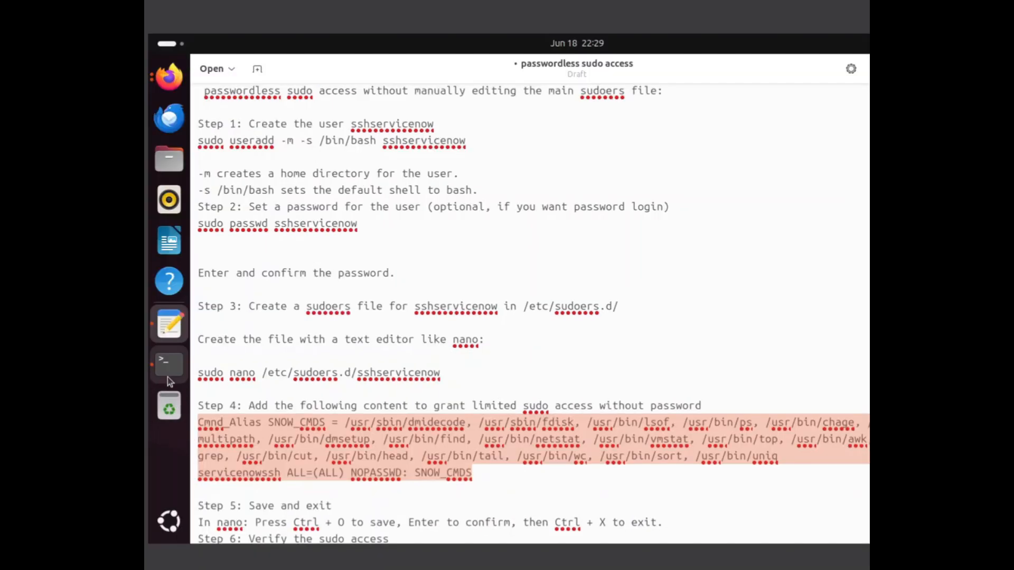
{"action": "left_click", "coordinate": [60, 361]}
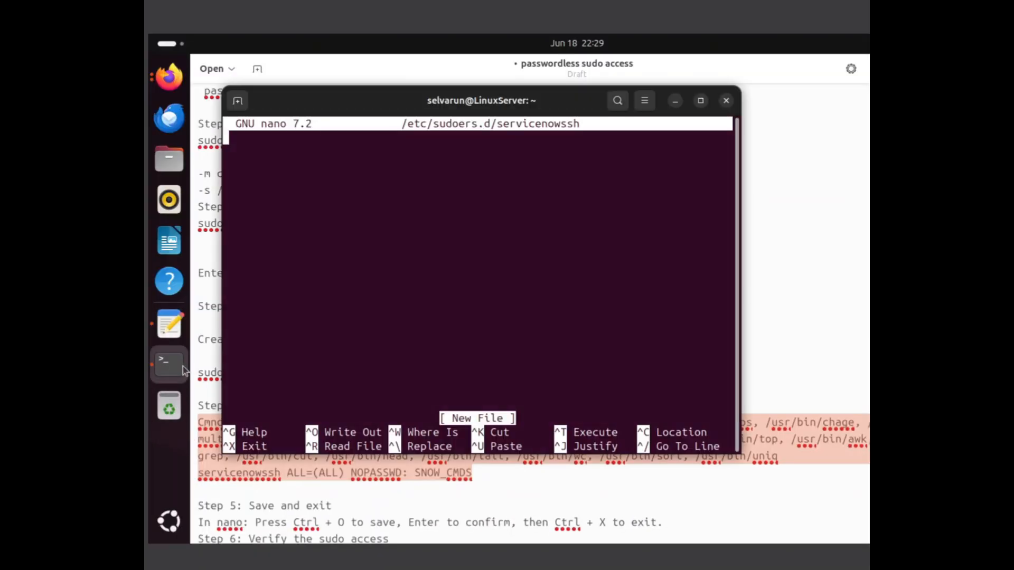
{"action": "right_click", "coordinate": [424, 248]}
{"action": "left_click", "coordinate": [452, 292]}
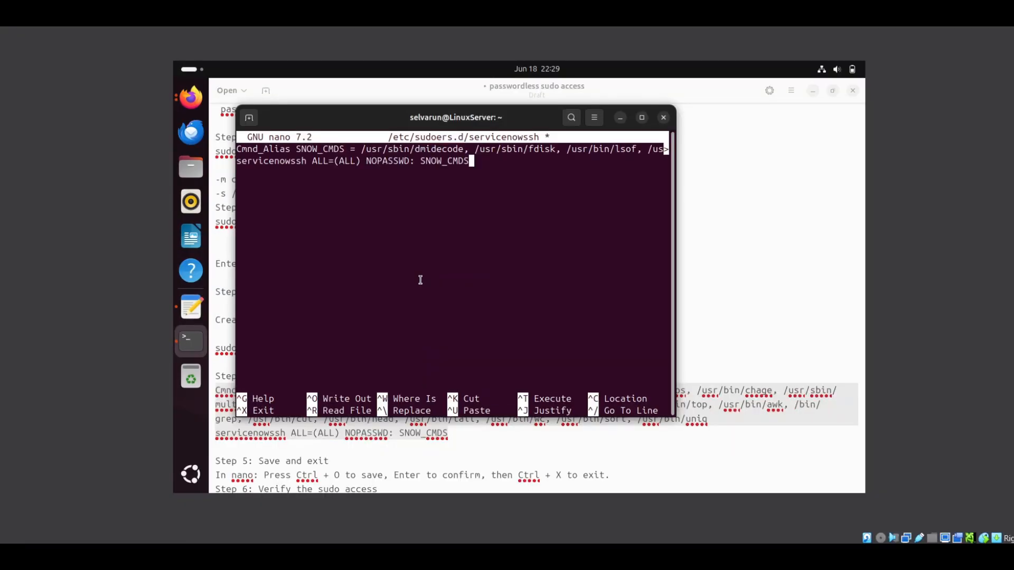
- End the NOPASSWD rule with a line break, save the file as /etc/sudoers.d/servicenowssh, and exit nano
{"action": "key", "text": "Return"}
{"action": "key", "text": "ctrl+o"}
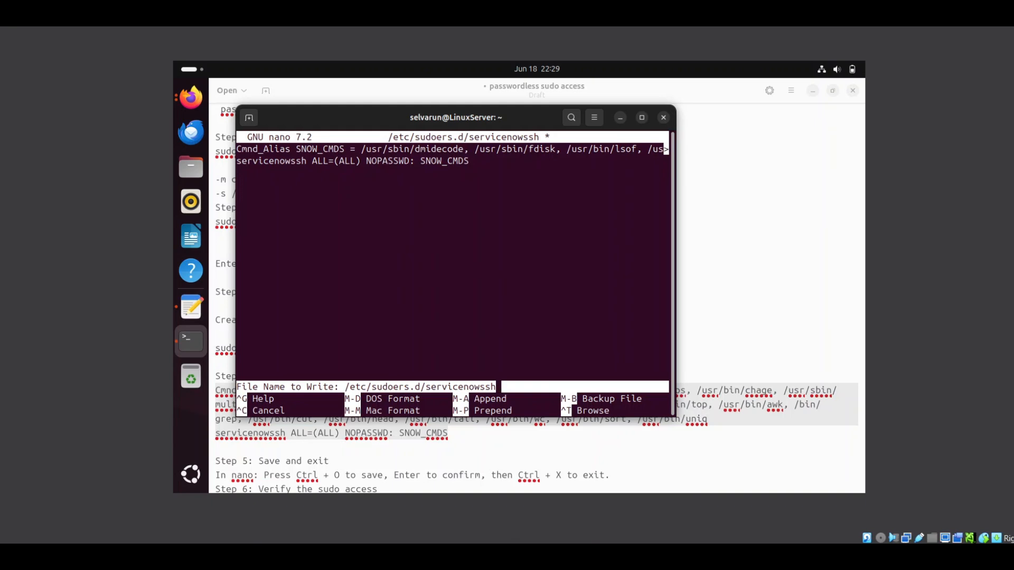
{"action": "key", "text": "Return"}
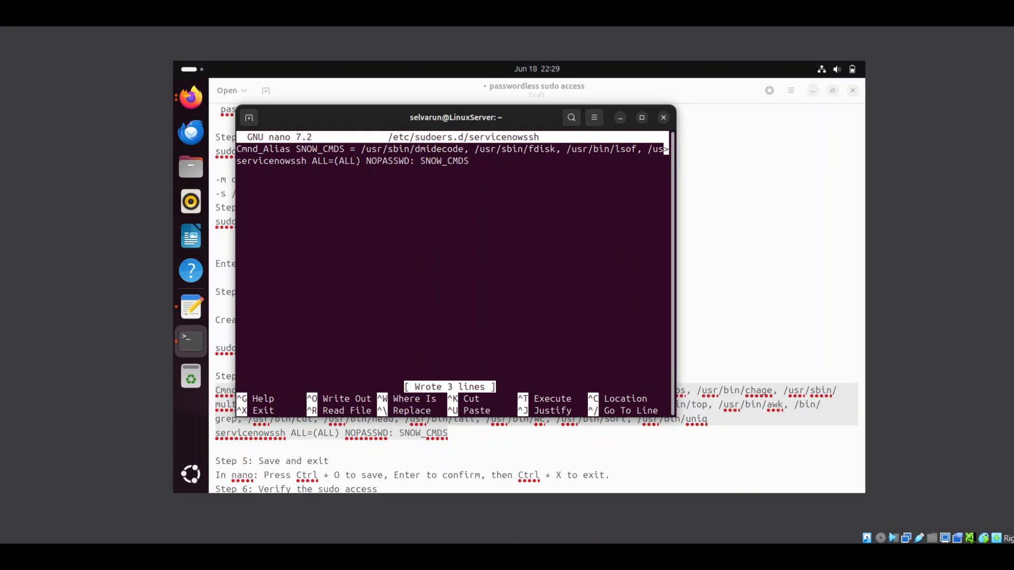
{"action": "key", "text": "ctrl+x"}
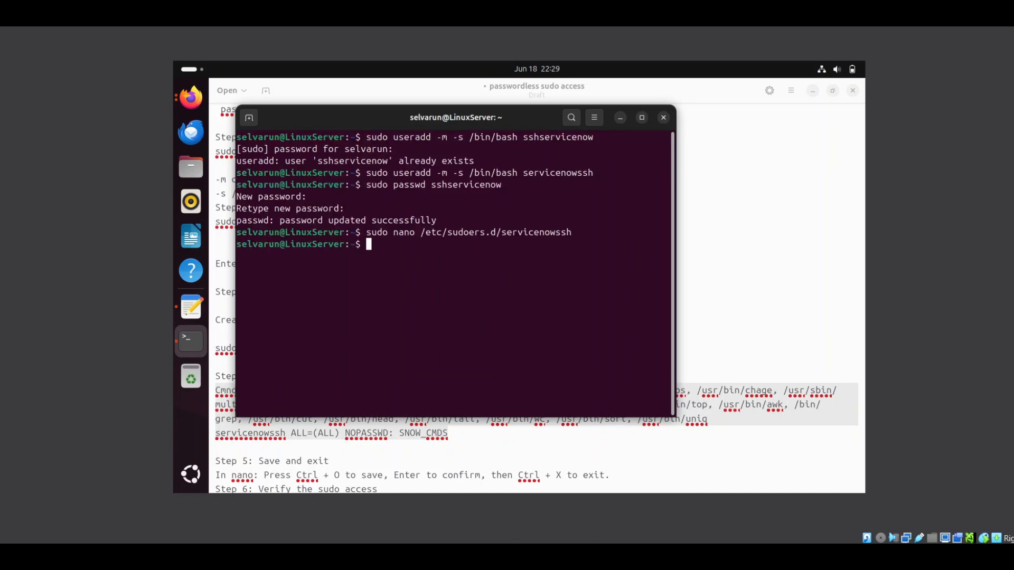
- Try to switch user with "su -servicenowssh" and enter the account password
{"action": "type", "text": "su -servicenowssh"}
{"action": "key", "text": "Return"}
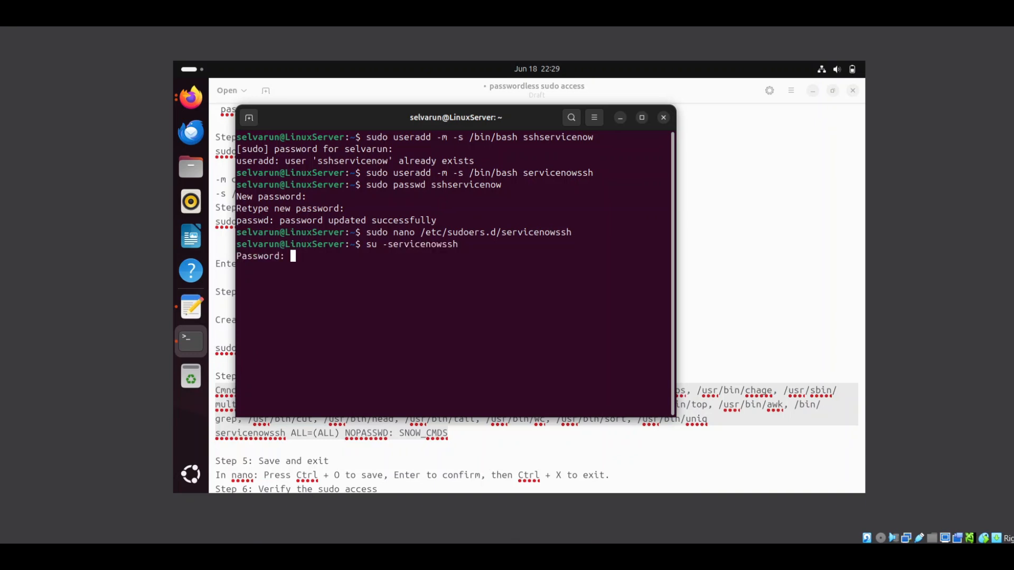
{"action": "key", "text": "Return"}
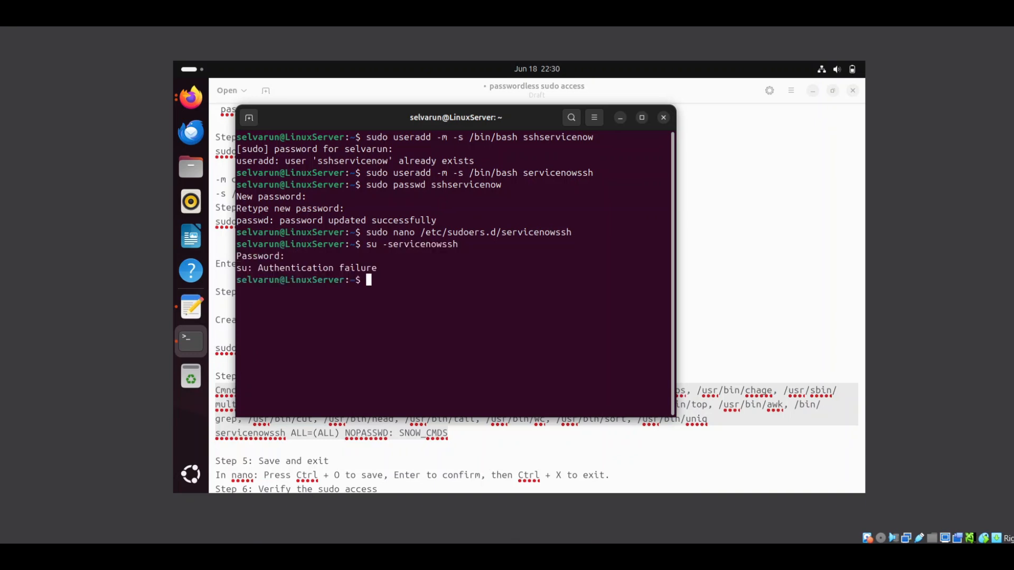
- Try twice to switch to the new account with "su servicenowssh", entering the account password each time
{"action": "type", "text": "su servicenowssh"}
{"action": "key", "text": "Return"}
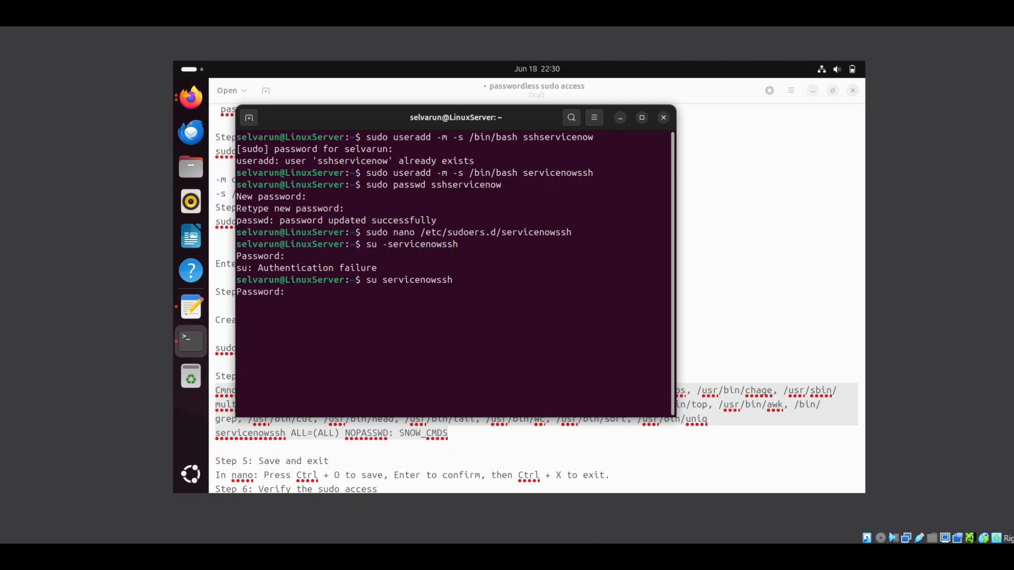
{"action": "key", "text": "Return"}
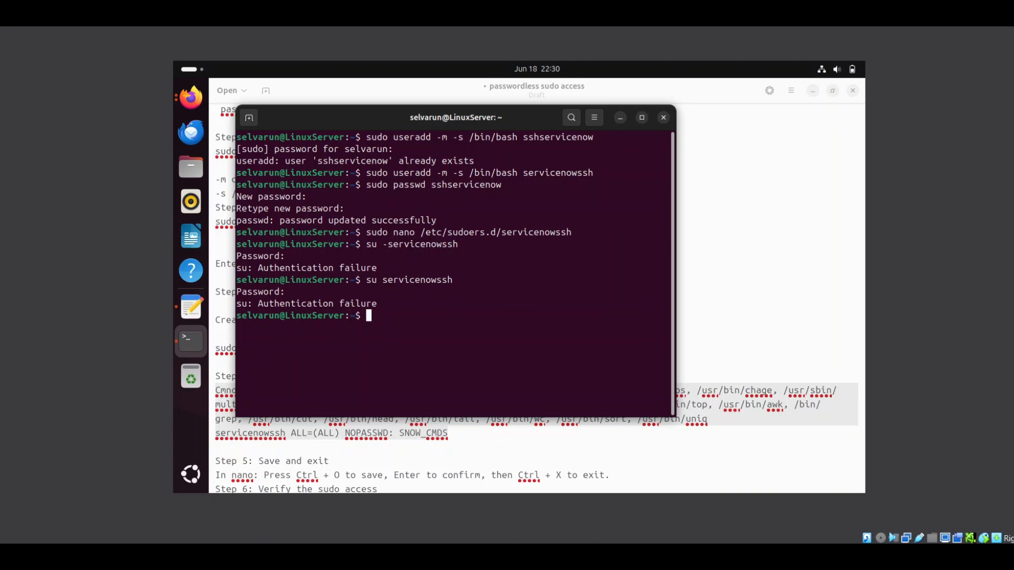
{"action": "type", "text": "su servicenowssh"}
{"action": "key", "text": "Return"}
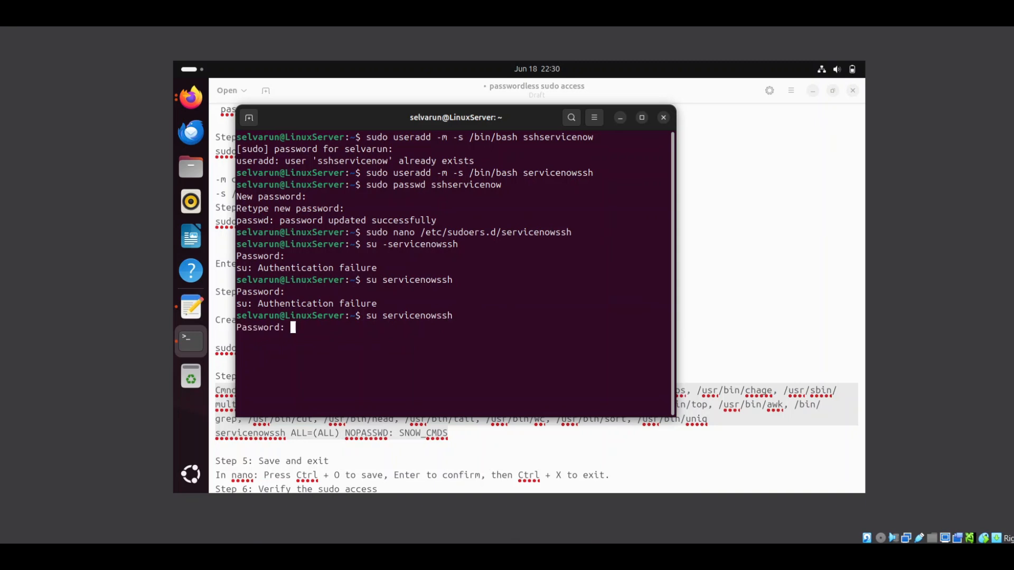
{"action": "key", "text": "Caps_Lock"}
{"action": "key", "text": "Caps_Lock"}
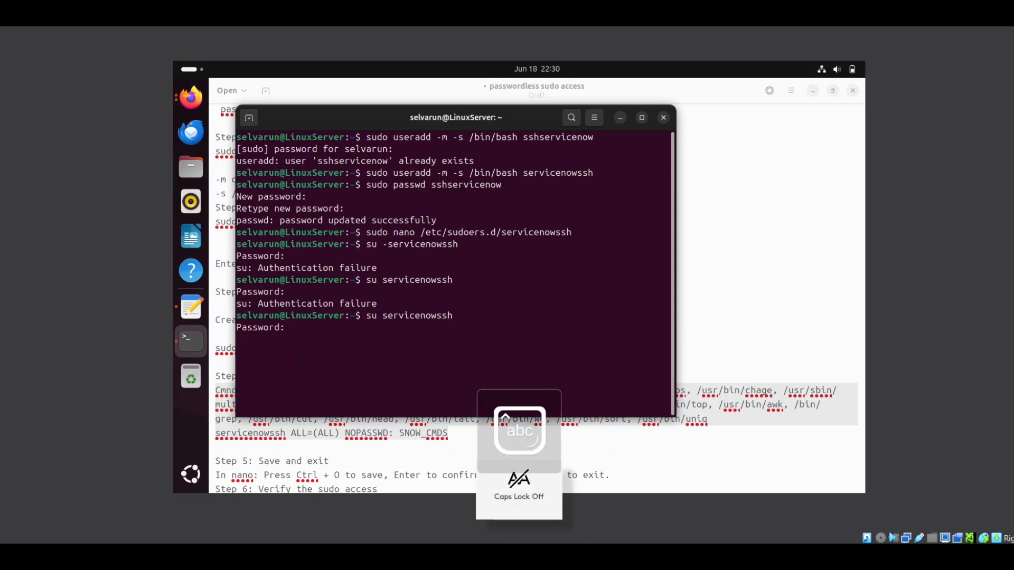
{"action": "key", "text": "Return"}
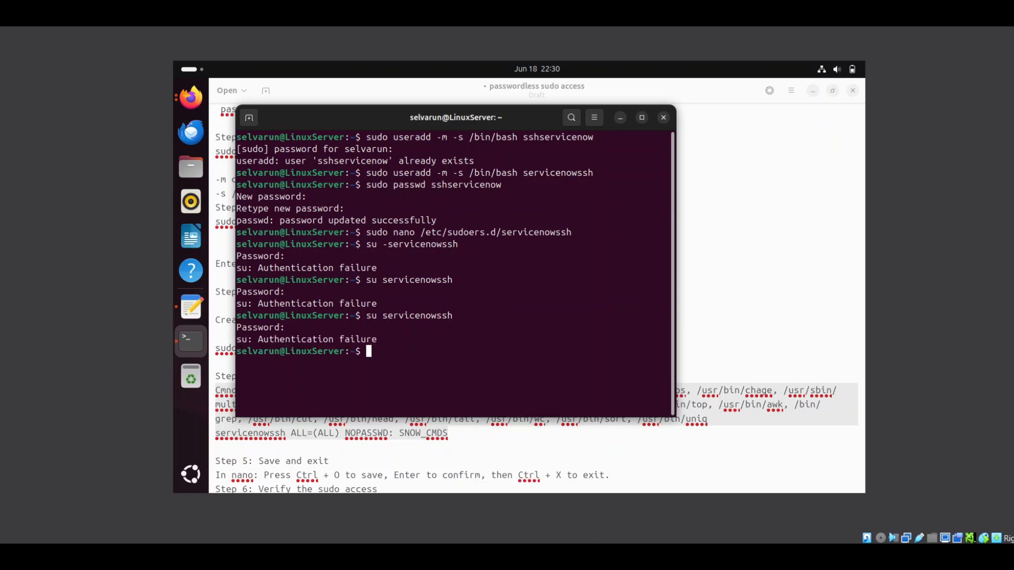
- List the administrator account's sudo privileges with "sudo -l" and enter a "sudo passwd" command for that account
{"action": "type", "text": "sudo -l"}
{"action": "key", "text": "Return"}
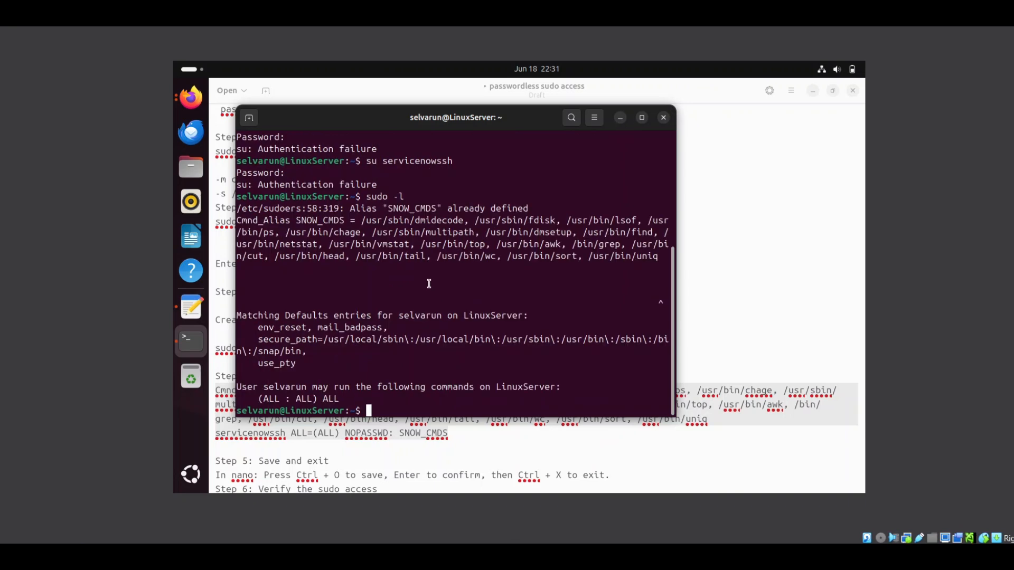
{"action": "type", "text": "sudo passwd selvarun"}
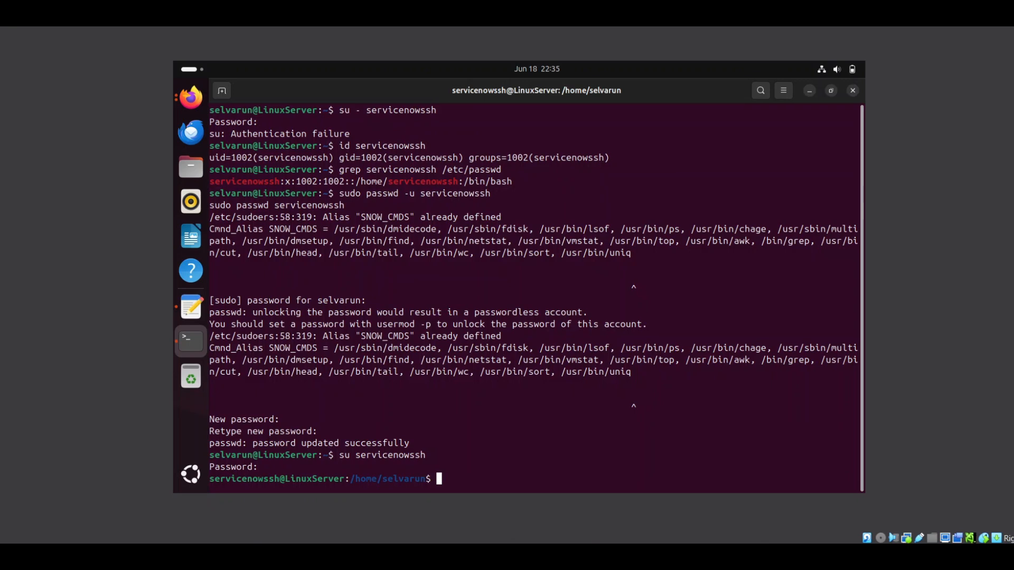
- List servicenowssh's permitted commands with "sudo -l" and test its passwordless access by running "sudo dmidecode"
{"action": "type", "text": "sudo -l"}
{"action": "key", "text": "Return"}
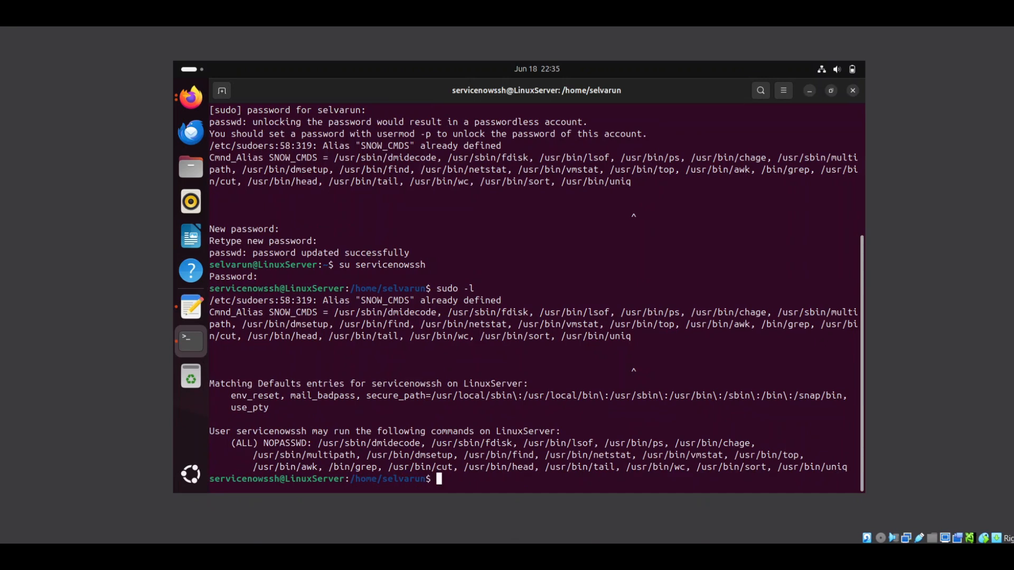
{"action": "type", "text": "sudo dem"}
{"action": "key", "text": "BackSpace"}
{"action": "key", "text": "BackSpace"}
{"action": "type", "text": "midecode"}
{"action": "key", "text": "Return"}
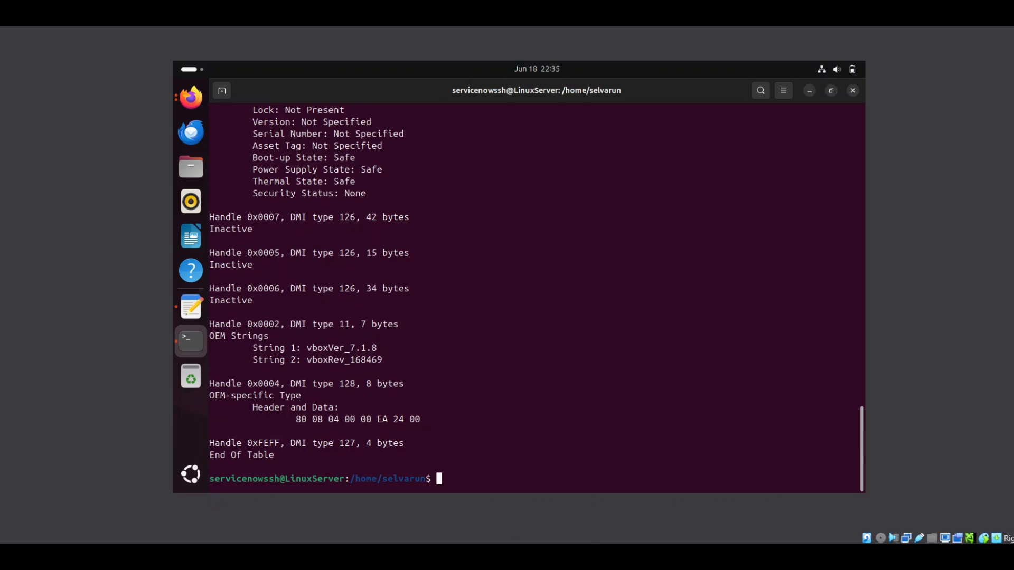
{"action": "key", "text": "Up"}
{"action": "key", "text": "BackSpace"}
{"action": "key", "text": "BackSpace"}
{"action": "key", "text": "BackSpace"}
{"action": "key", "text": "BackSpace"}
{"action": "key", "text": "BackSpace"}
{"action": "key", "text": "BackSpace"}
{"action": "key", "text": "BackSpace"}
{"action": "key", "text": "BackSpace"}
{"action": "key", "text": "BackSpace"}
{"action": "type", "text": "-l"}
- Switch to ServiceNow in Chrome and reload the Windows MidServer record to check the MID Server's status
{"action": "mouse_move", "coordinate": [668, 557]}
{"action": "mouse_move", "coordinate": [609, 557]}
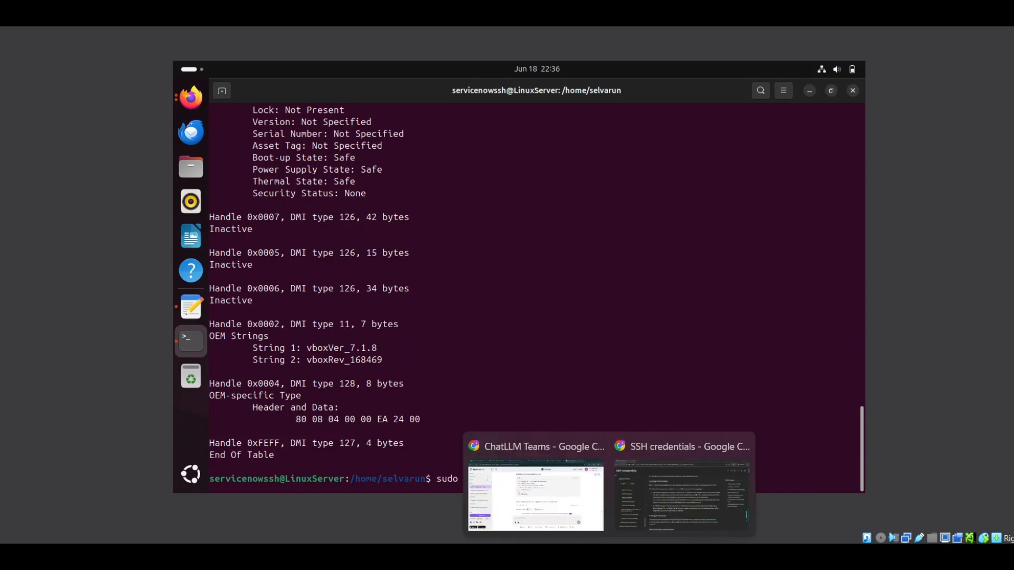
{"action": "left_click", "coordinate": [563, 513]}
{"action": "key", "text": "ctrl+Tab"}
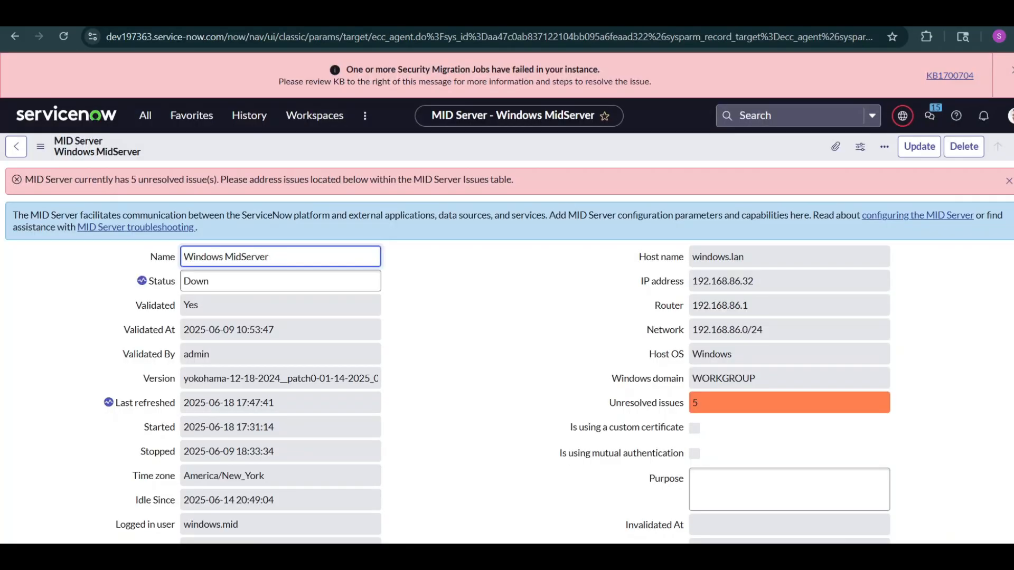
{"action": "left_click", "coordinate": [62, 36]}
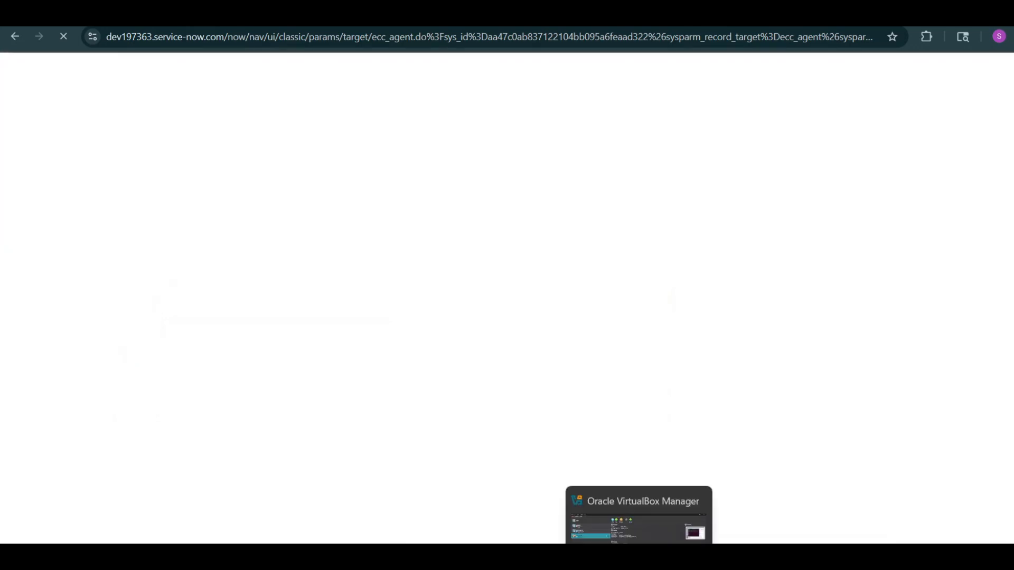
- Switch to Oracle VirtualBox Manager and start the "windows" virtual machine with Normal Start
{"action": "left_click", "coordinate": [639, 520]}
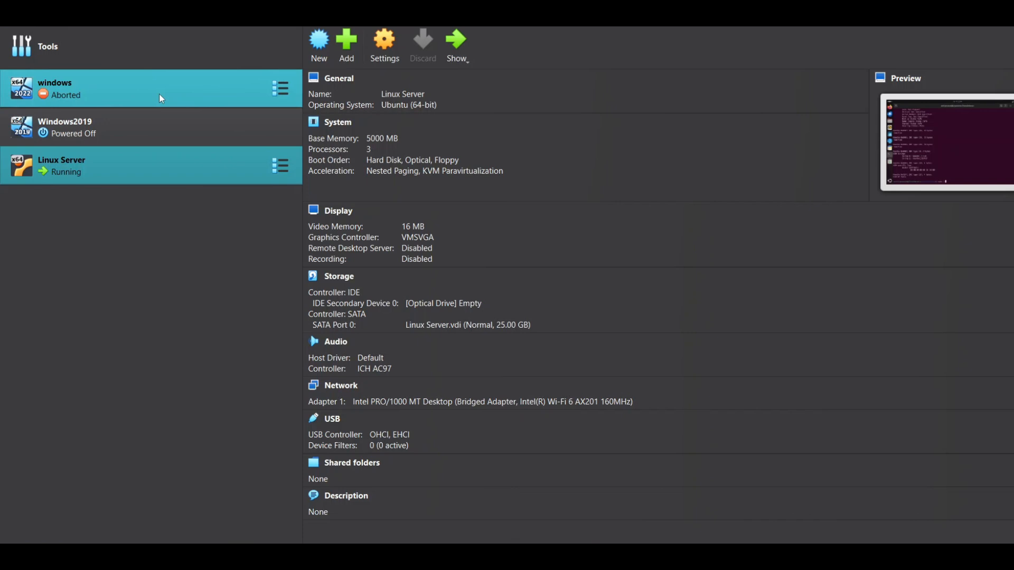
{"action": "left_click", "coordinate": [242, 88]}
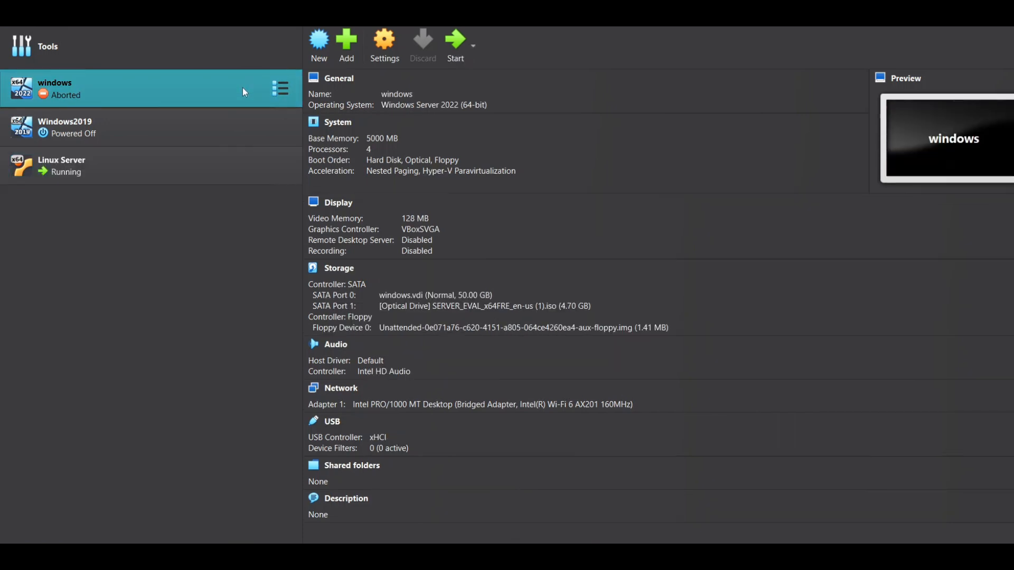
{"action": "right_click", "coordinate": [242, 88]}
{"action": "mouse_move", "coordinate": [279, 194]}
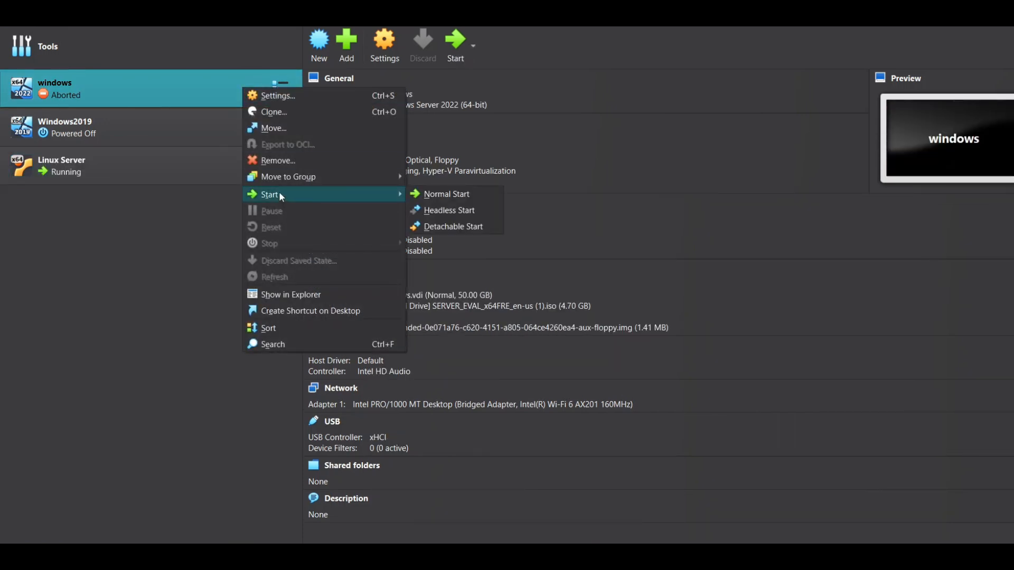
{"action": "left_click", "coordinate": [438, 195]}
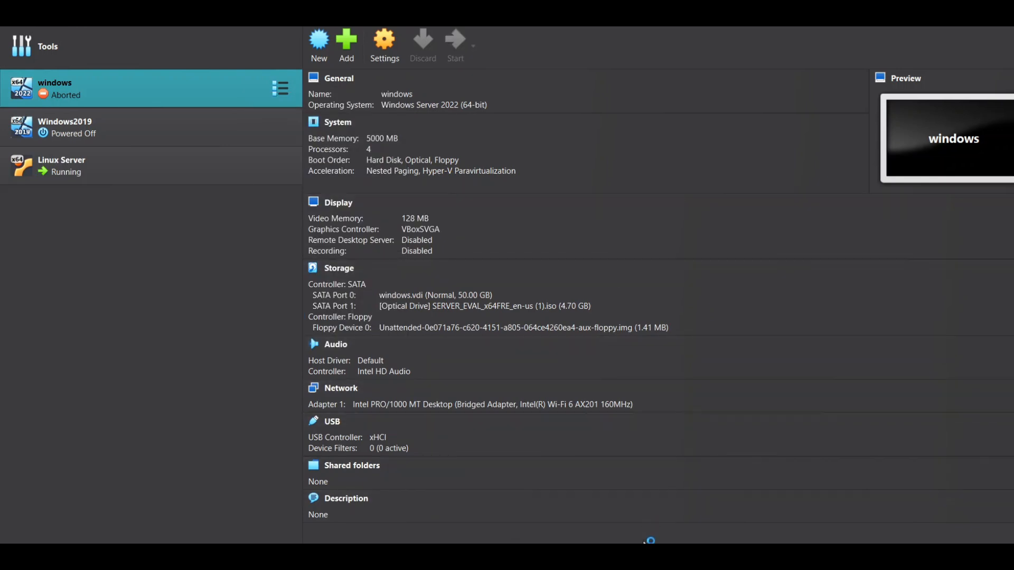
- Return to the Linux Server terminal, clear the unexecuted "sudo -l" command, and try to run "iconfig"
{"action": "mouse_move", "coordinate": [608, 557]}
{"action": "left_click", "coordinate": [524, 506]}
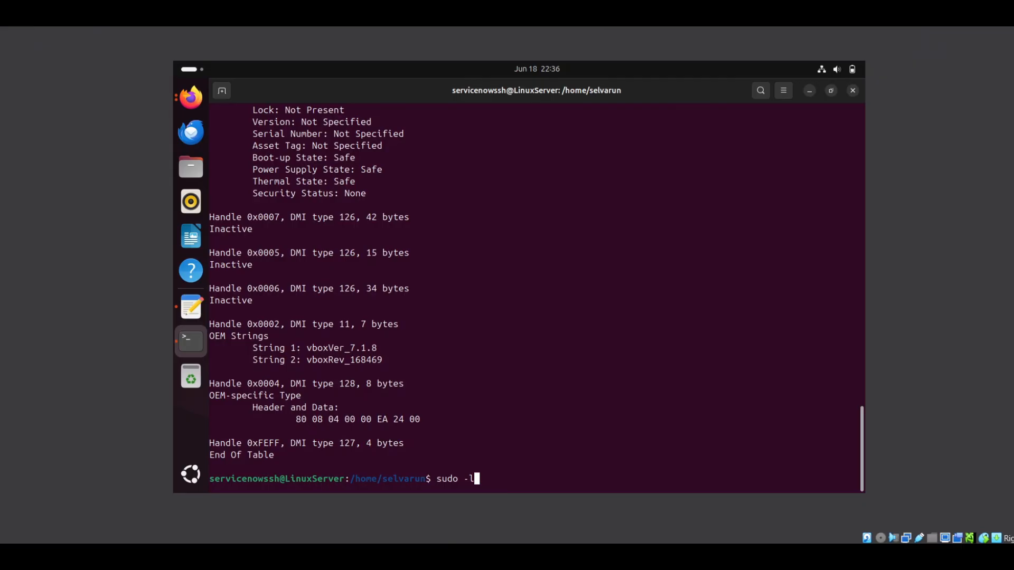
{"action": "key", "text": "BackSpace"}
{"action": "key", "text": "BackSpace"}
{"action": "key", "text": "BackSpace"}
{"action": "key", "text": "BackSpace"}
{"action": "key", "text": "BackSpace"}
{"action": "key", "text": "BackSpace"}
{"action": "key", "text": "BackSpace"}
{"action": "type", "text": "iconfig"}
{"action": "key", "text": "Return"}
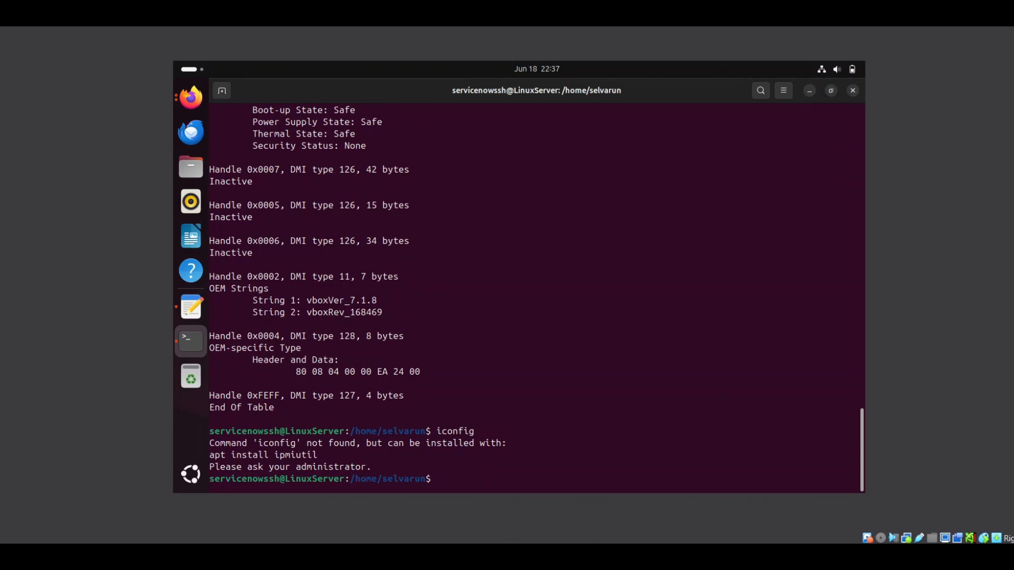
- Switch from servicenowssh back to the administrator account with su, entering the account password
{"action": "type", "text": "su selvarun"}
{"action": "key", "text": "Return"}
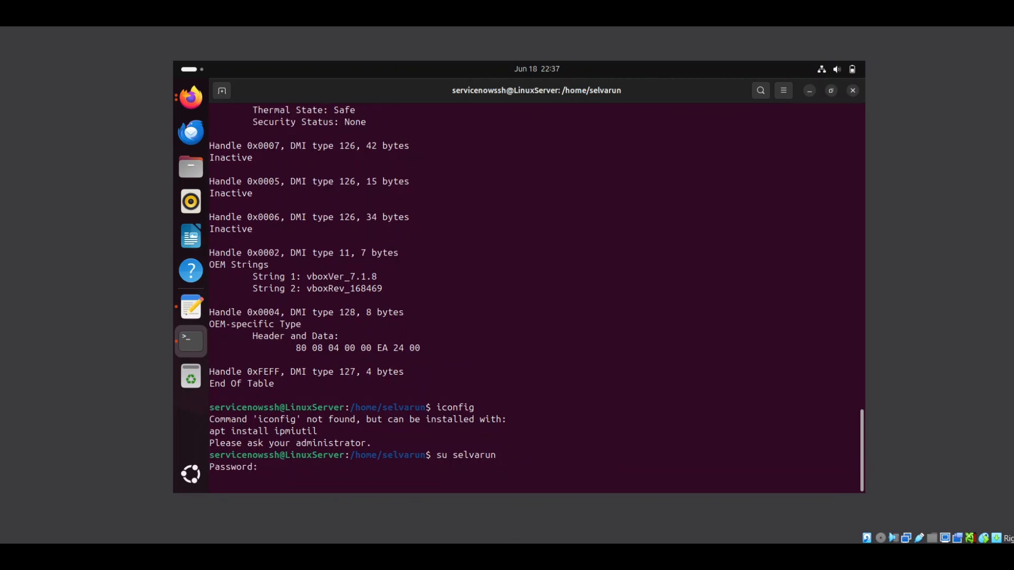
{"action": "key", "text": "Return"}
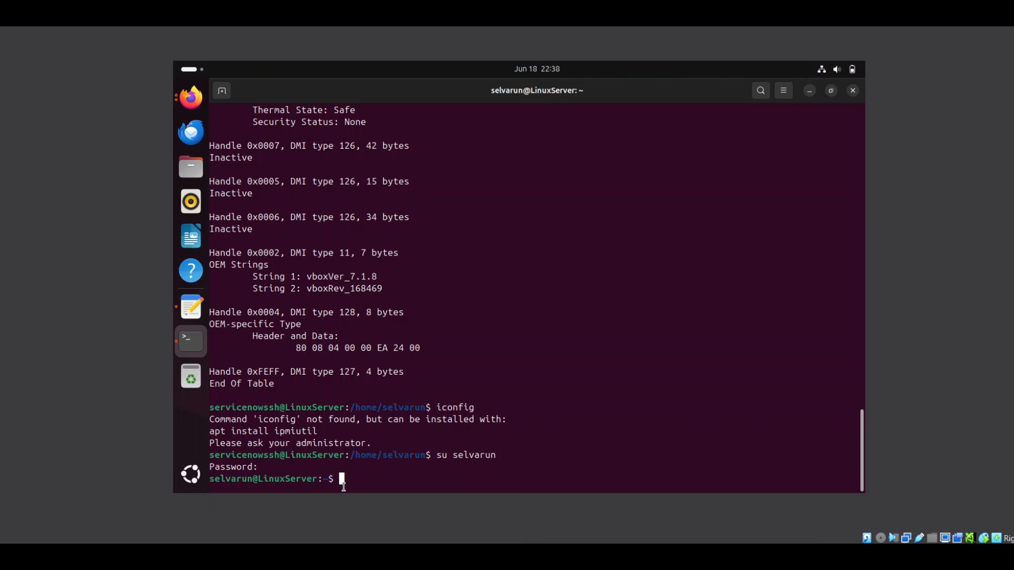
- Try to display the network configuration with "iconfig" and "ipconfig" from the administrator account
{"action": "type", "text": "i"}
{"action": "type", "text": "connnnfig"}
{"action": "key", "text": "Left"}
{"action": "key", "text": "Left"}
{"action": "key", "text": "Left"}
{"action": "key", "text": "BackSpace"}
{"action": "key", "text": "BackSpace"}
{"action": "key", "text": "BackSpace"}
{"action": "key", "text": "Return"}
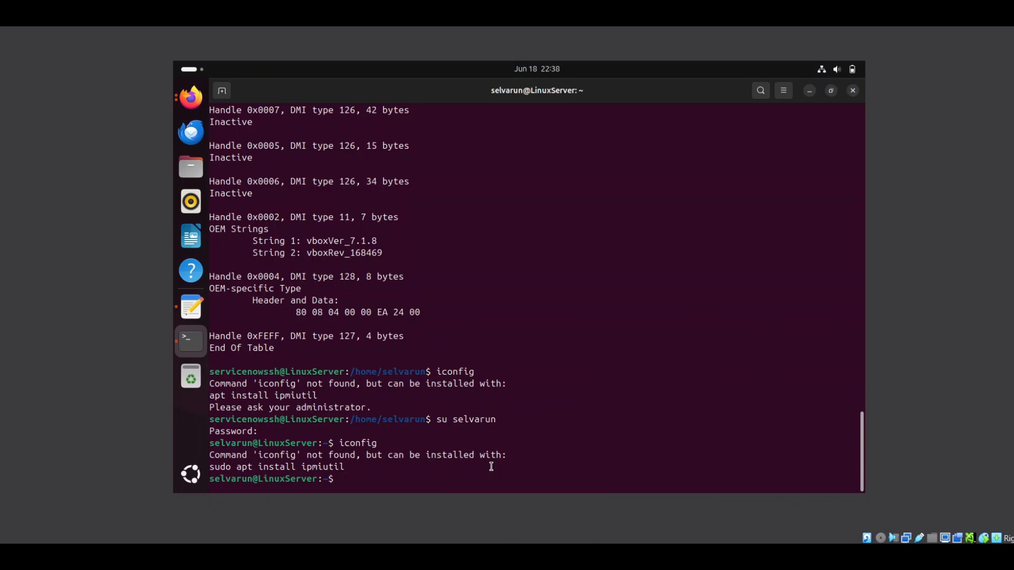
{"action": "type", "text": "ipconfig"}
{"action": "key", "text": "Return"}
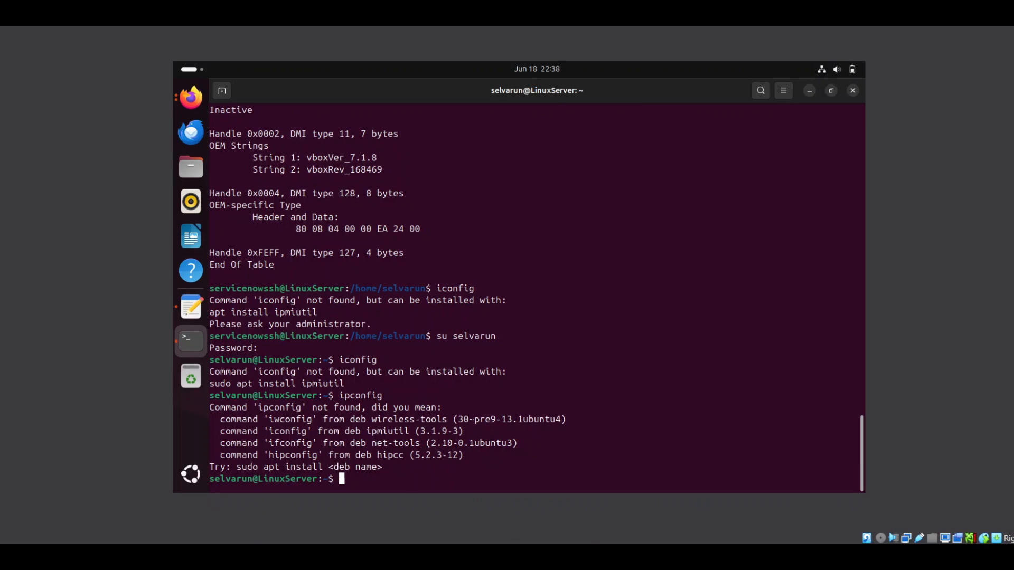
- Run "ifconfig" and highlight its interface output to examine the Linux server's IP address
{"action": "type", "text": "ifcong"}
{"action": "key", "text": "BackSpace"}
{"action": "type", "text": "fig"}
{"action": "key", "text": "Return"}
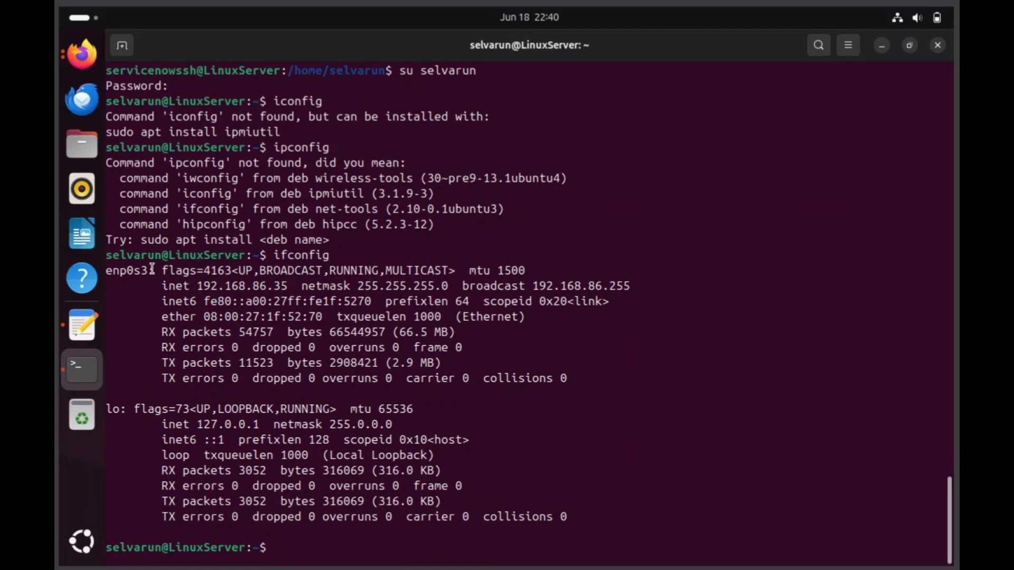
{"action": "left_click_drag", "start_coordinate": [156, 272], "coordinate": [576, 521]}
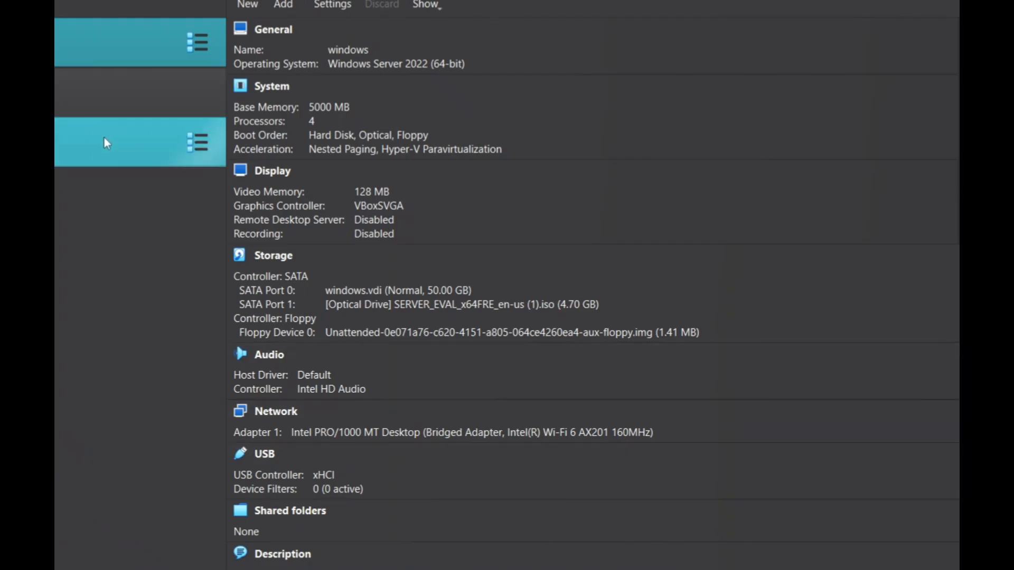
- Power off the Linux Server virtual machine in VirtualBox Manager and confirm the shutdown
{"action": "left_click", "coordinate": [105, 142]}
{"action": "right_click", "coordinate": [105, 142]}
{"action": "mouse_move", "coordinate": [158, 337]}
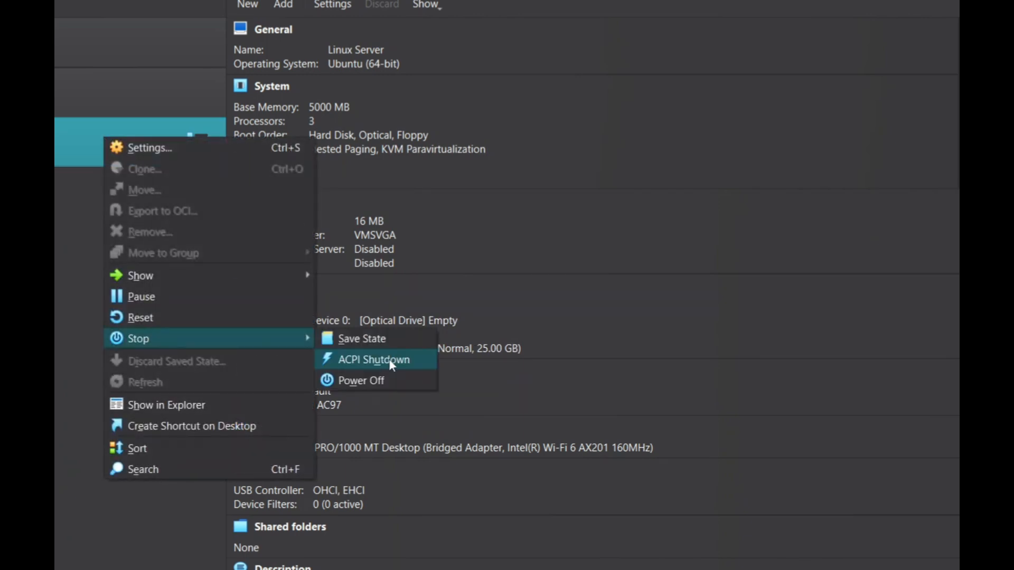
{"action": "left_click", "coordinate": [373, 381]}
{"action": "left_click", "coordinate": [468, 356]}
- Open the "windows" virtual machine and allow Server Manager to make changes to the device
{"action": "left_click", "coordinate": [122, 42]}
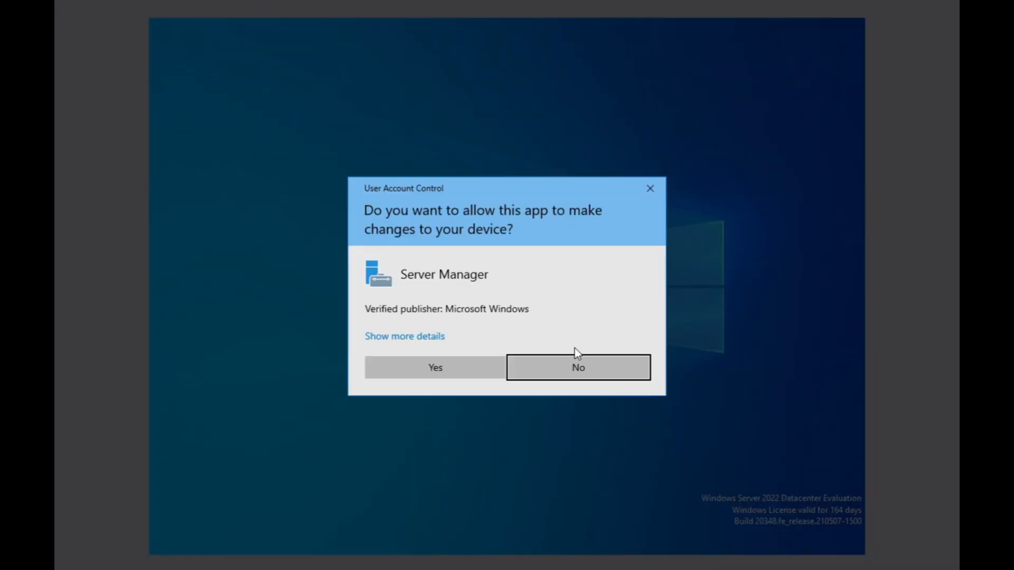
{"action": "left_click", "coordinate": [419, 366]}
{"action": "left_click", "coordinate": [553, 374]}
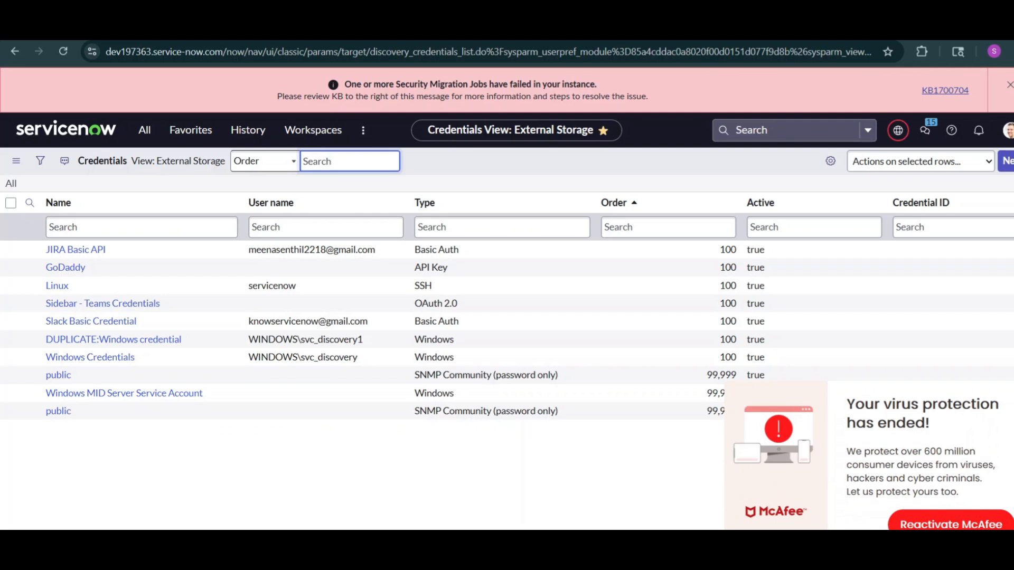
- Create a new record of type SSH Credentials from the ServiceNow Credentials list
{"action": "left_click", "coordinate": [1007, 161]}
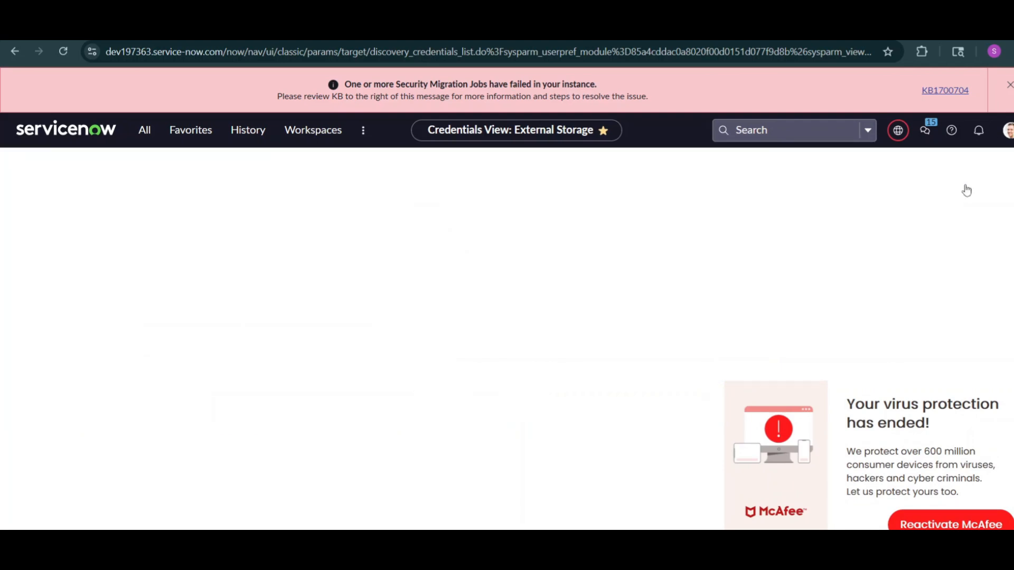
{"action": "left_click_drag", "start_coordinate": [397, 308], "coordinate": [1009, 410]}
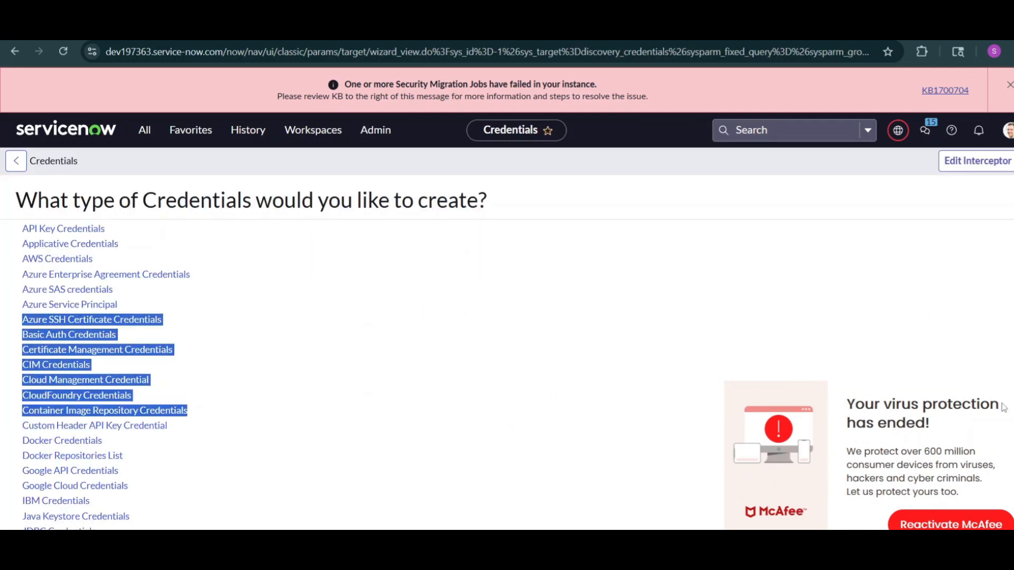
{"action": "scroll", "coordinate": [1003, 407], "scroll_direction": "down", "scroll_amount": 5}
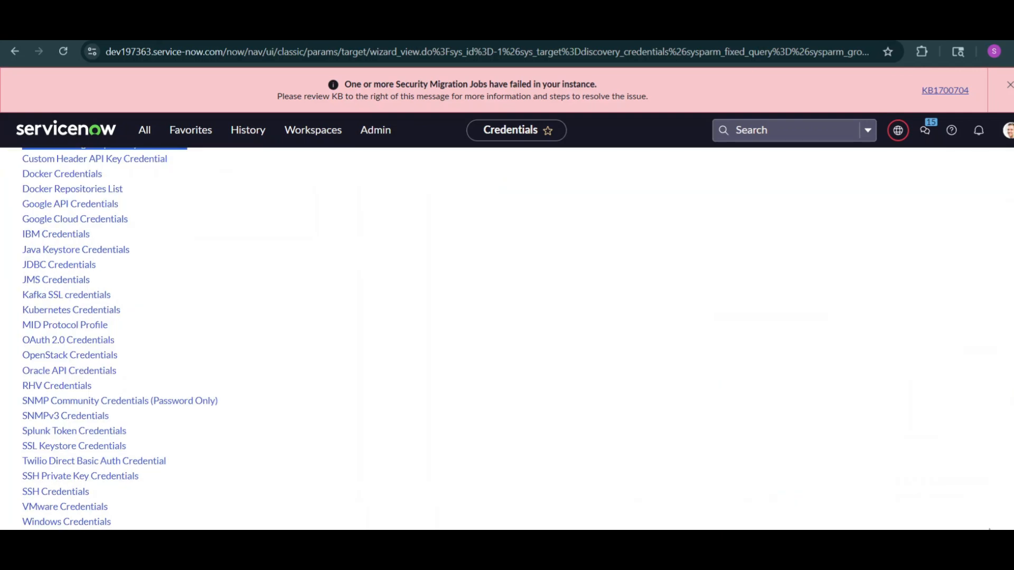
{"action": "left_click", "coordinate": [63, 493]}
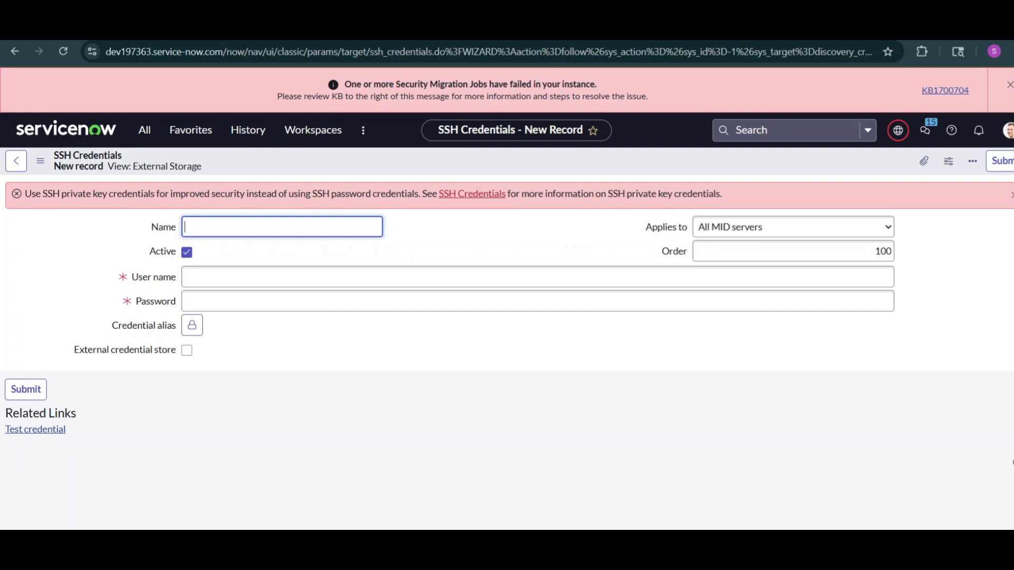
- Name the SSH credential "Linux Server Credentials", set its user name to servicenowssh, enter the account password, and submit the record
{"action": "type", "text": "Linux Server Credentials"}
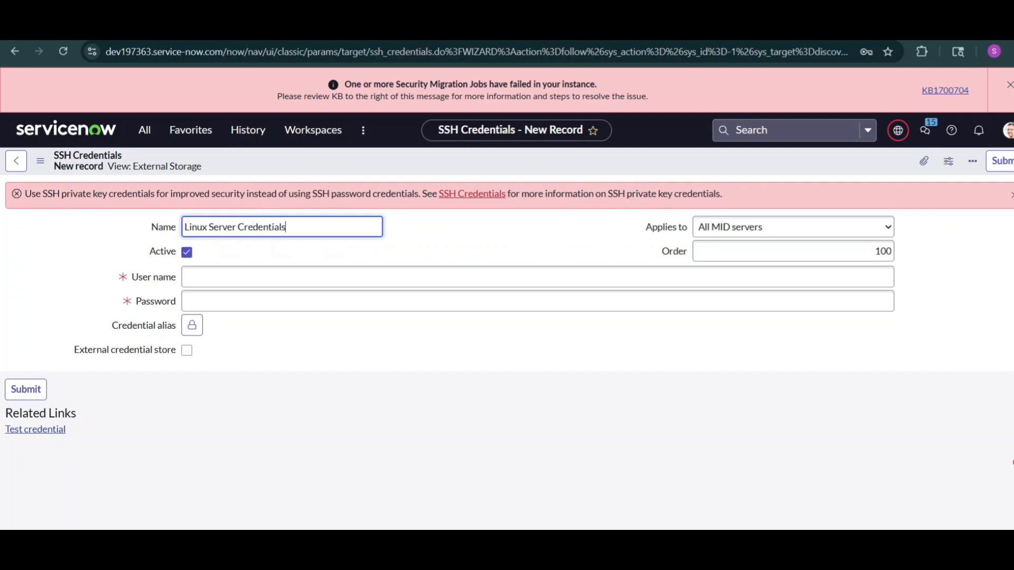
{"action": "left_click", "coordinate": [227, 279]}
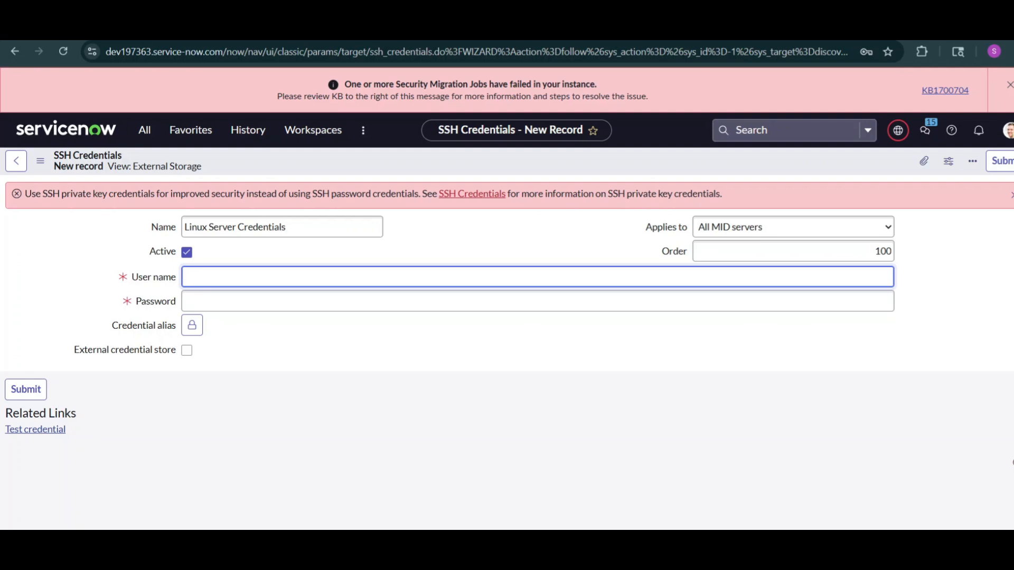
{"action": "type", "text": "servicenowssh"}
{"action": "key", "text": "Tab"}
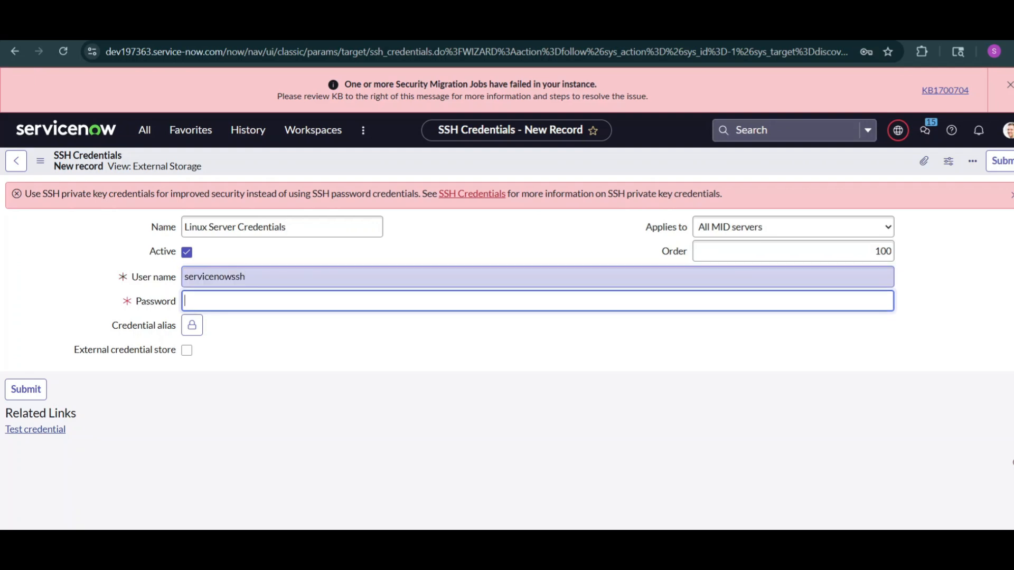
{"action": "type", "text": "***********"}
{"action": "key", "text": "Return"}
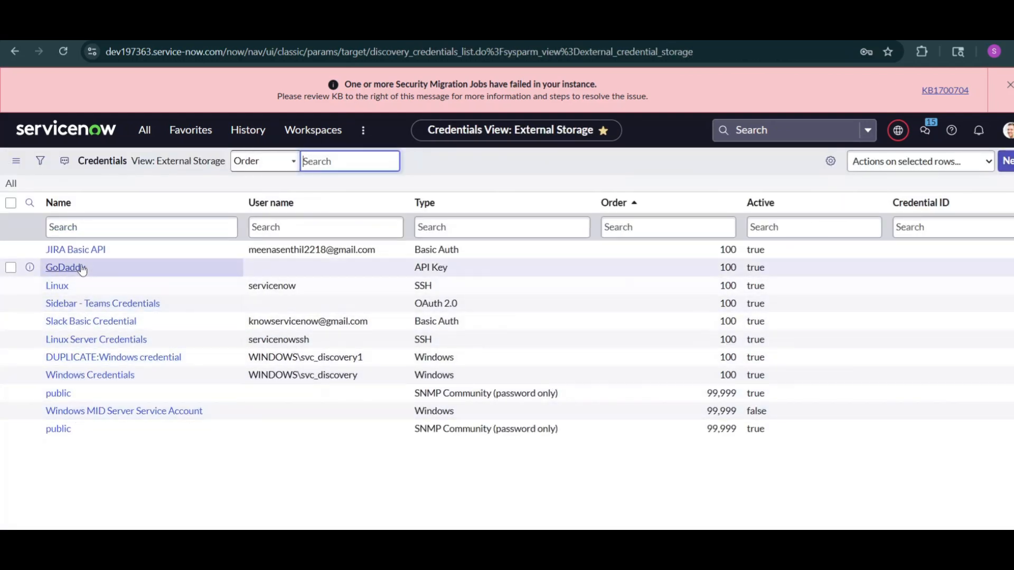
- Open Linux Server Credentials and test the credential against target 192.168.86.35 on port 22 using Windows MidServer
{"action": "left_click", "coordinate": [65, 340]}
{"action": "left_click", "coordinate": [53, 430]}
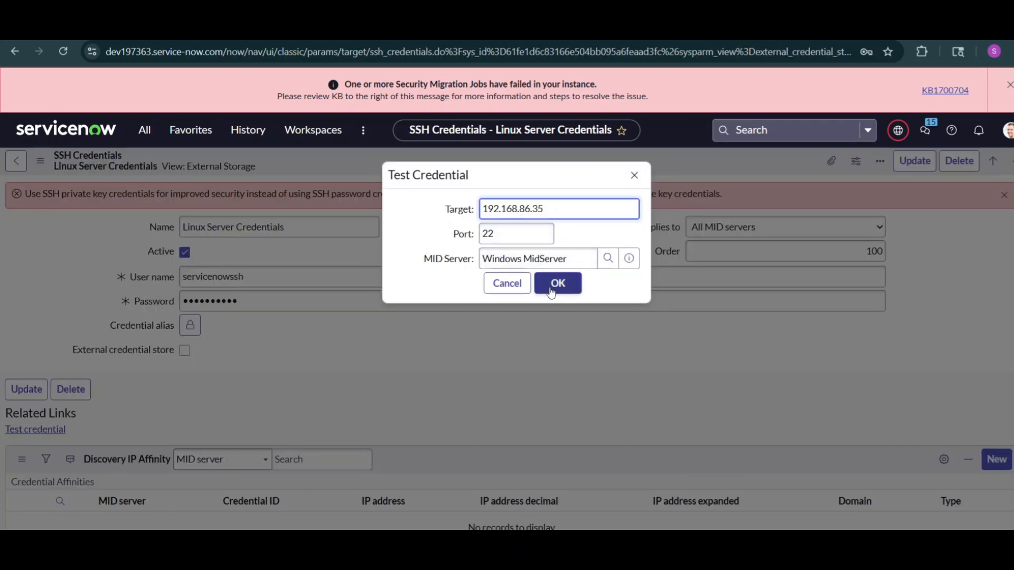
{"action": "left_click", "coordinate": [551, 285]}
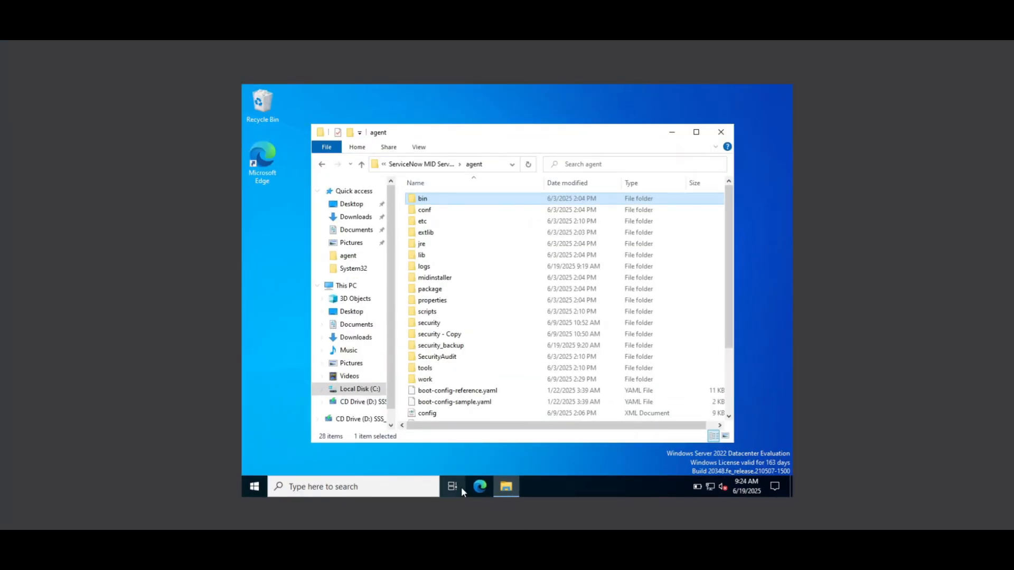
- Select the Linux Server virtual machine in VirtualBox Manager to check its state, and return to the "windows" virtual machine
{"action": "left_click", "coordinate": [621, 554]}
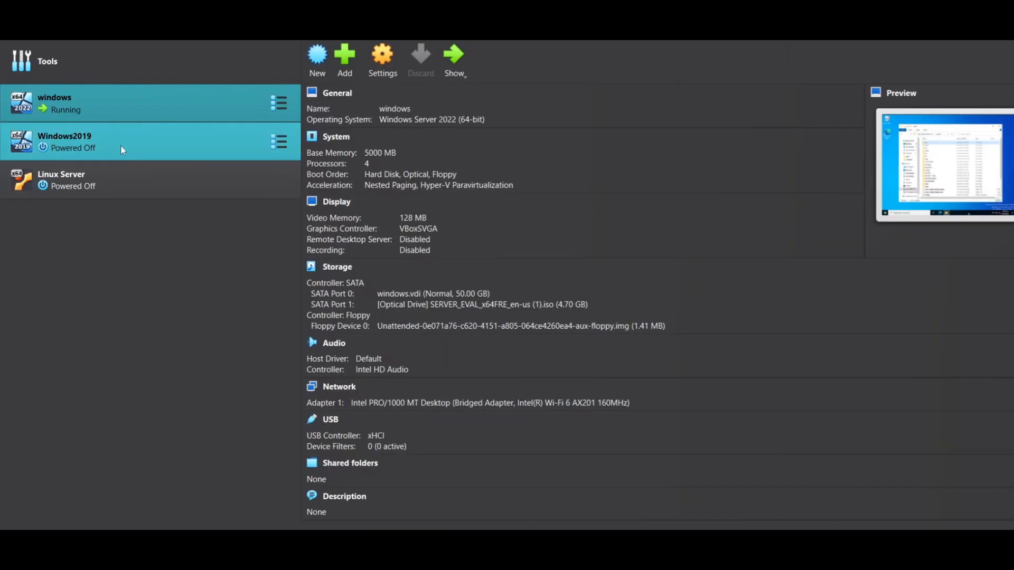
{"action": "left_click", "coordinate": [104, 193]}
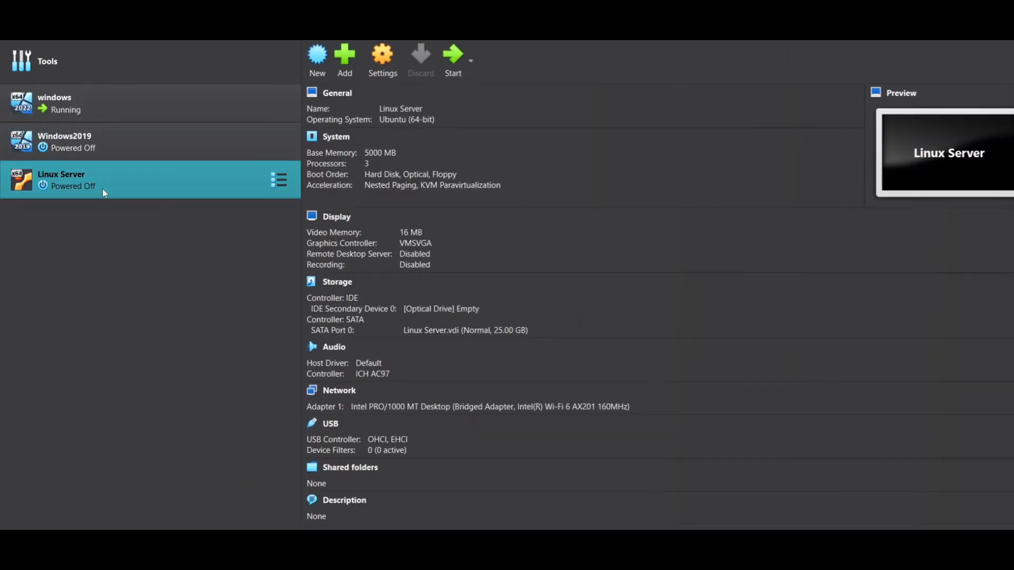
{"action": "left_click", "coordinate": [596, 552]}
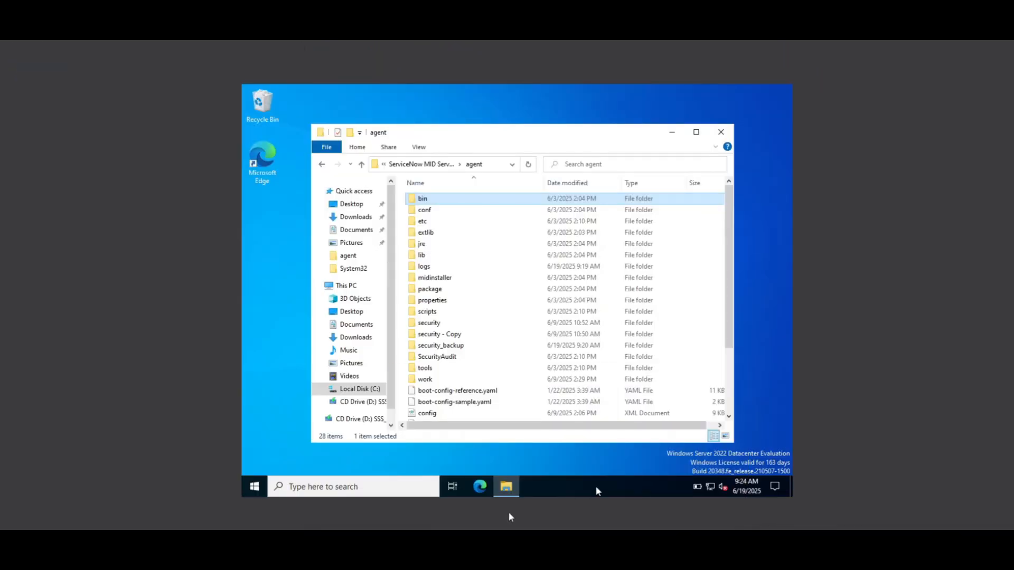
- Switch to the Linux Server Credentials record in ServiceNow and dismiss the Test Credential dialog
{"action": "mouse_move", "coordinate": [597, 553]}
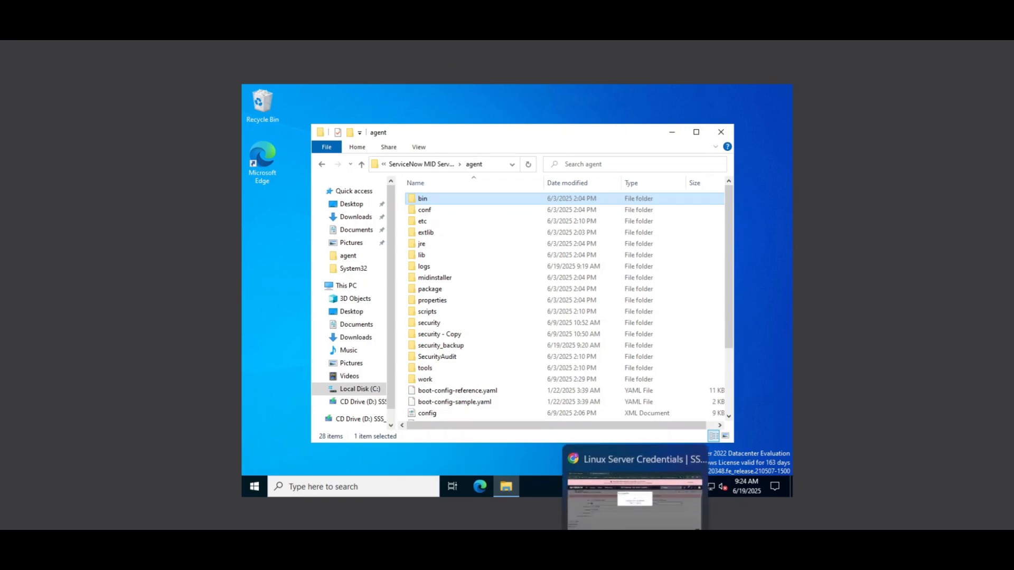
{"action": "left_click", "coordinate": [648, 522]}
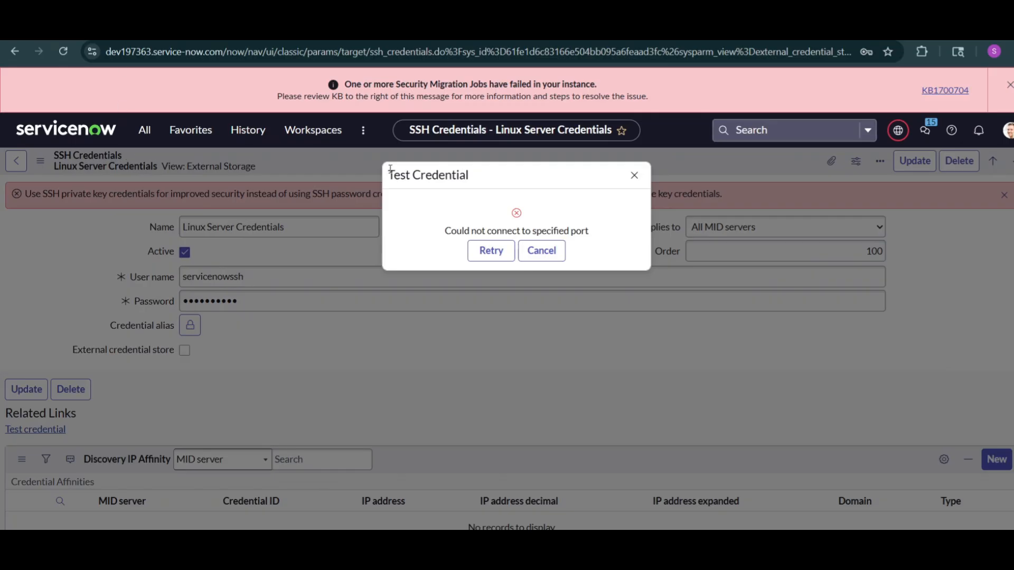
{"action": "left_click", "coordinate": [552, 253]}
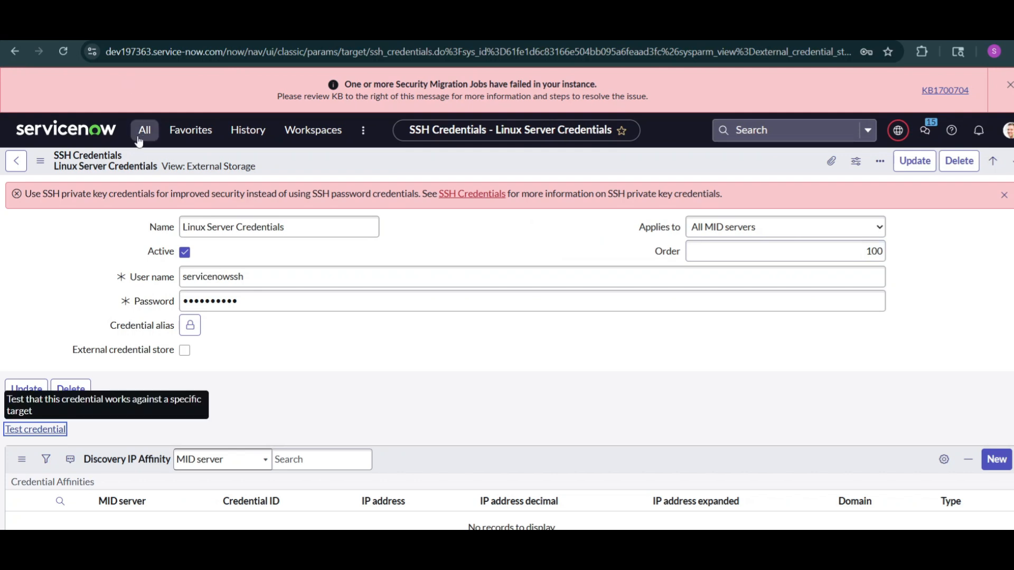
- Run a Quick Discovery from the Discovery Schedules list against target IP 192.168.86.35 using Windows MidServer
{"action": "left_click", "coordinate": [145, 129]}
{"action": "type", "text": "disc"}
{"action": "left_click", "coordinate": [141, 164]}
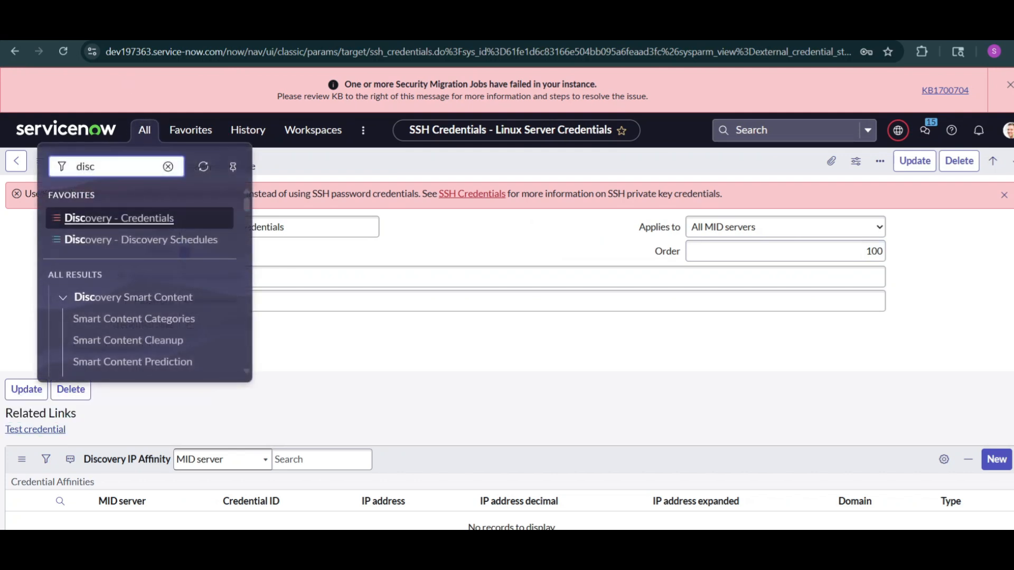
{"action": "left_click", "coordinate": [167, 239]}
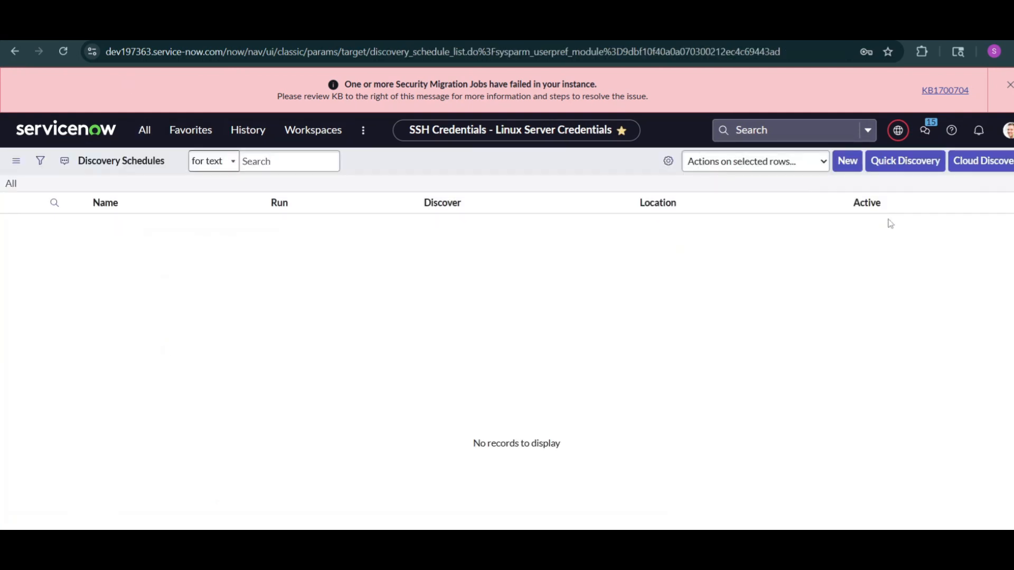
{"action": "left_click", "coordinate": [896, 158]}
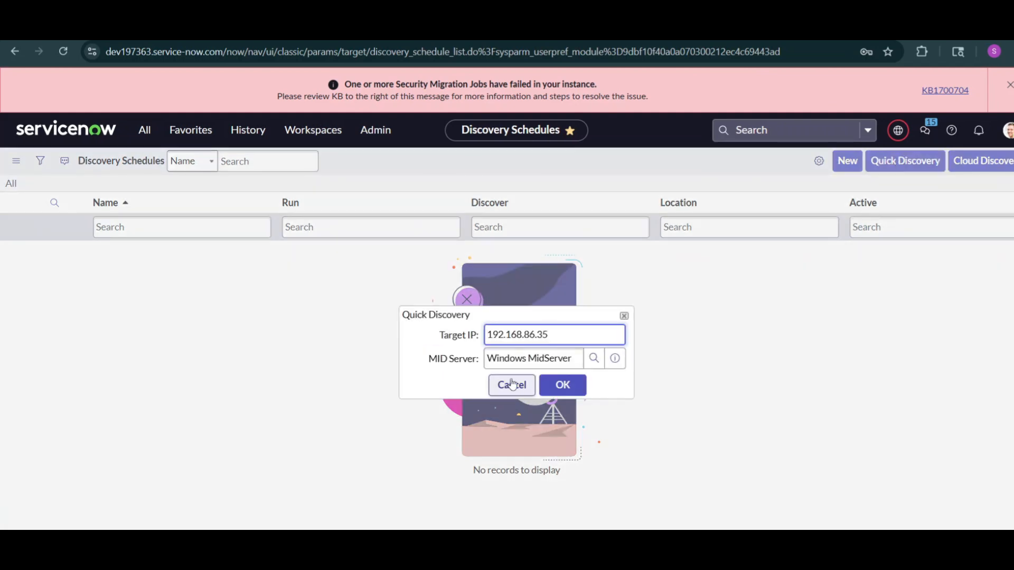
{"action": "left_click", "coordinate": [562, 388]}
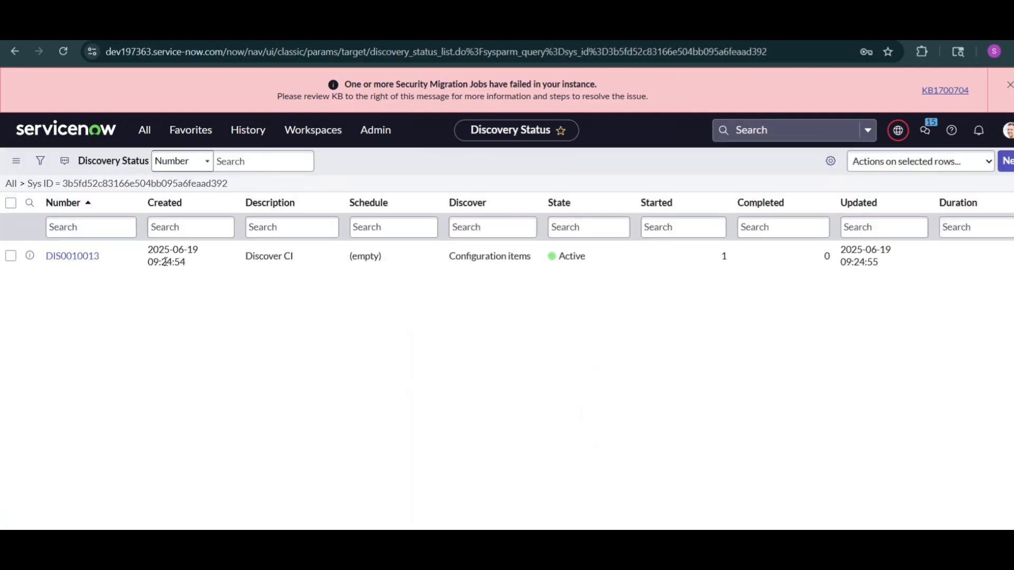
- Open the new discovery status record, refresh it, and examine the warning for 192.168.86.35 in the Discovery Log
{"action": "left_click", "coordinate": [81, 259]}
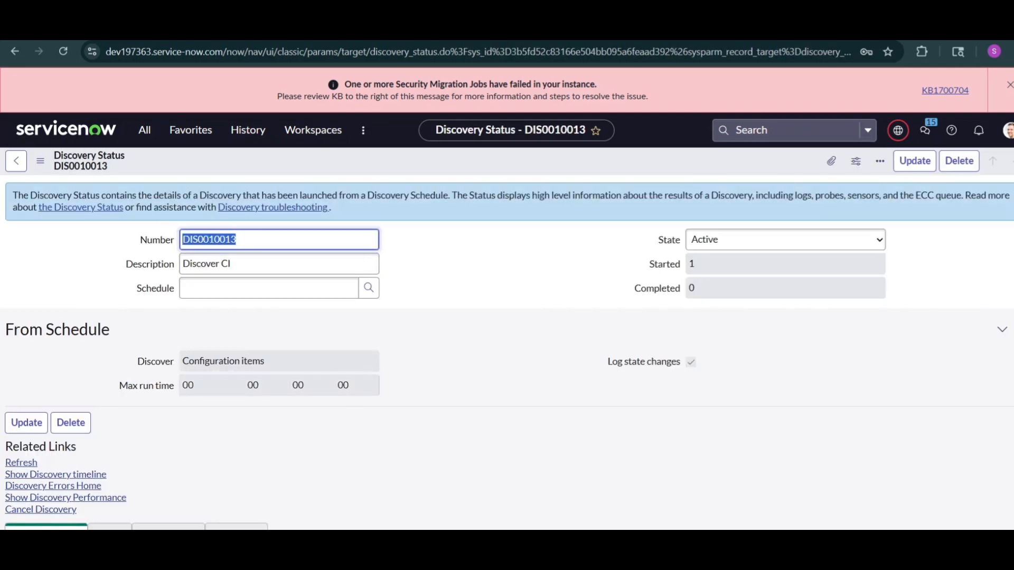
{"action": "scroll", "coordinate": [507, 353], "scroll_direction": "down", "scroll_amount": 2}
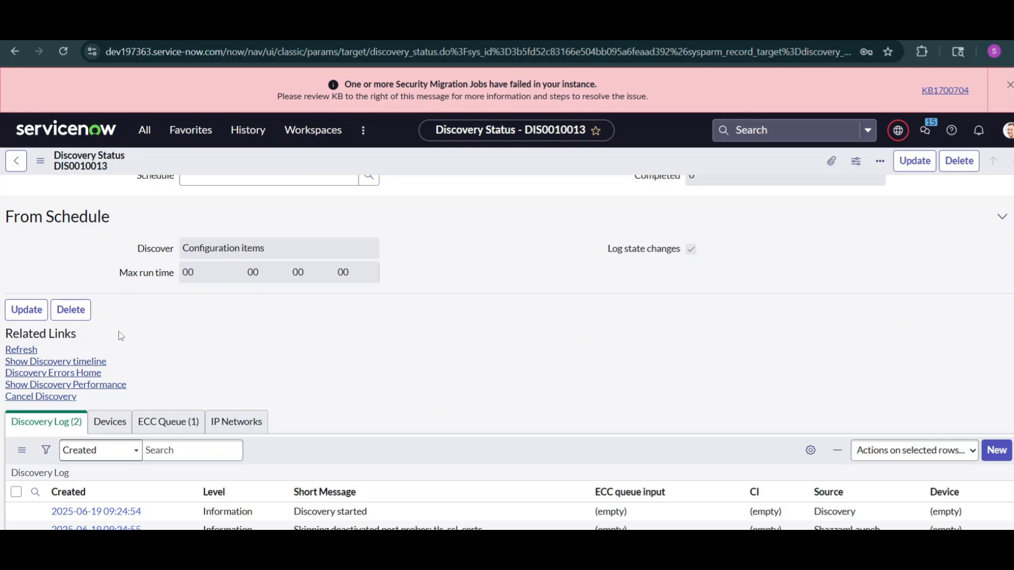
{"action": "scroll", "coordinate": [507, 352], "scroll_direction": "down", "scroll_amount": 1}
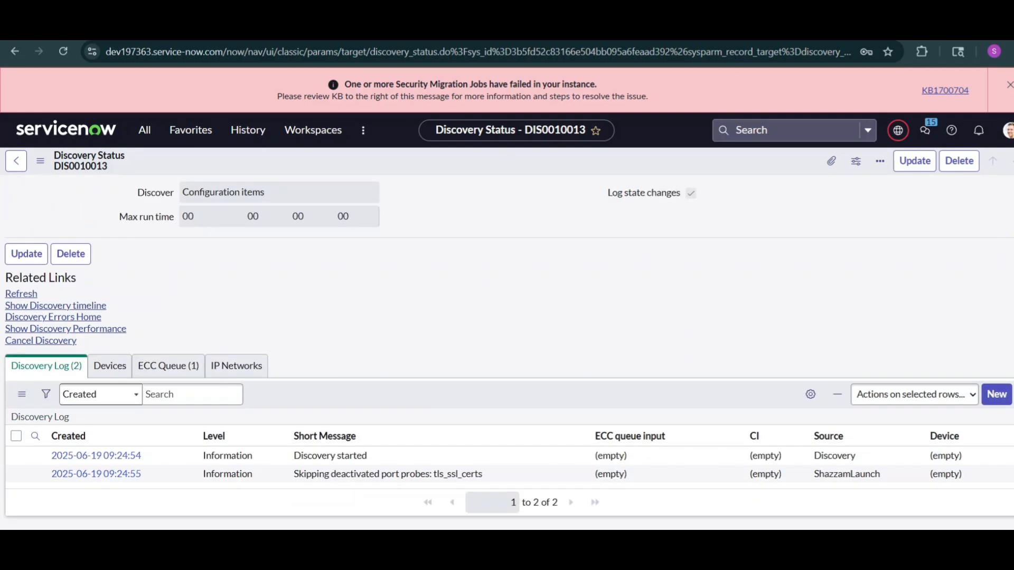
{"action": "left_click", "coordinate": [19, 296]}
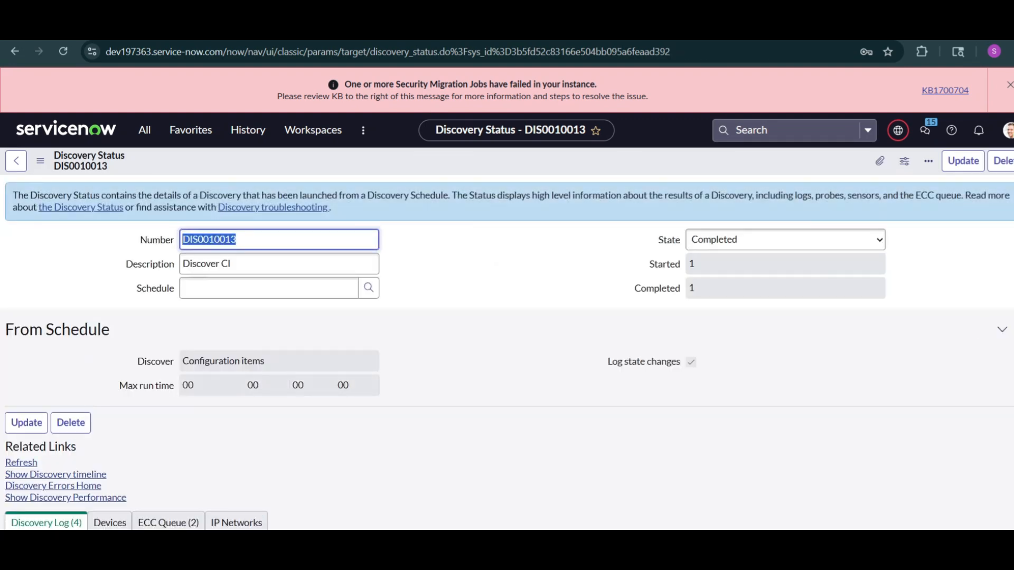
{"action": "scroll", "coordinate": [248, 467], "scroll_direction": "down", "scroll_amount": 4}
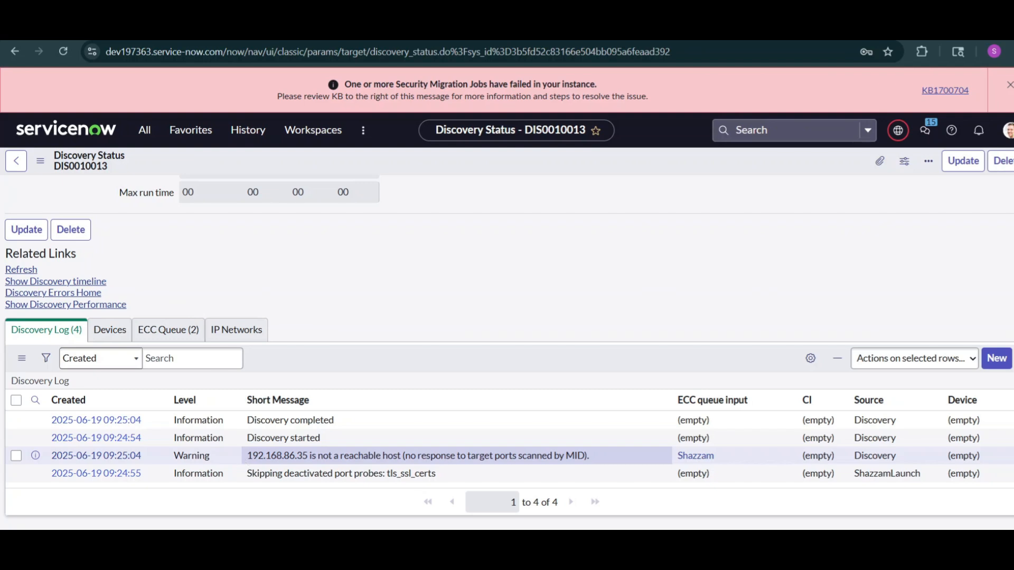
{"action": "left_click_drag", "start_coordinate": [247, 455], "coordinate": [592, 454]}
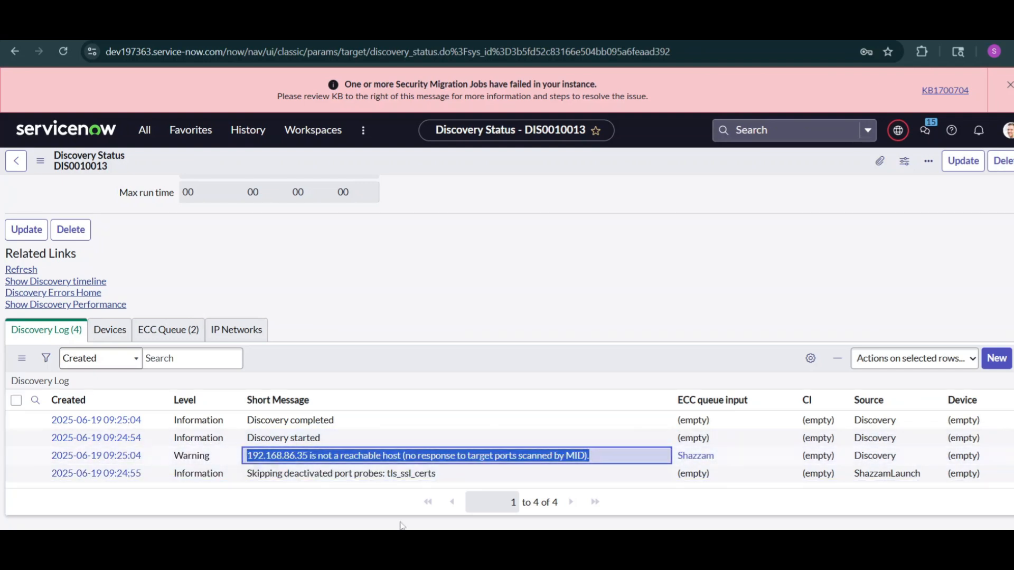
- Open the discovery's Shazzam input record from the ECC Queue and read through its XML payload
{"action": "left_click", "coordinate": [179, 332]}
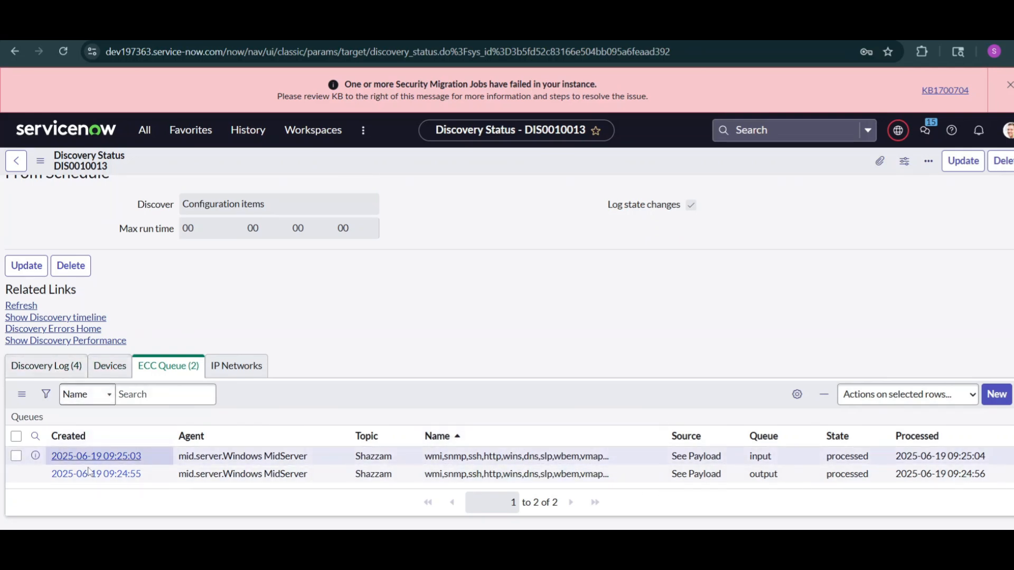
{"action": "left_click", "coordinate": [121, 463]}
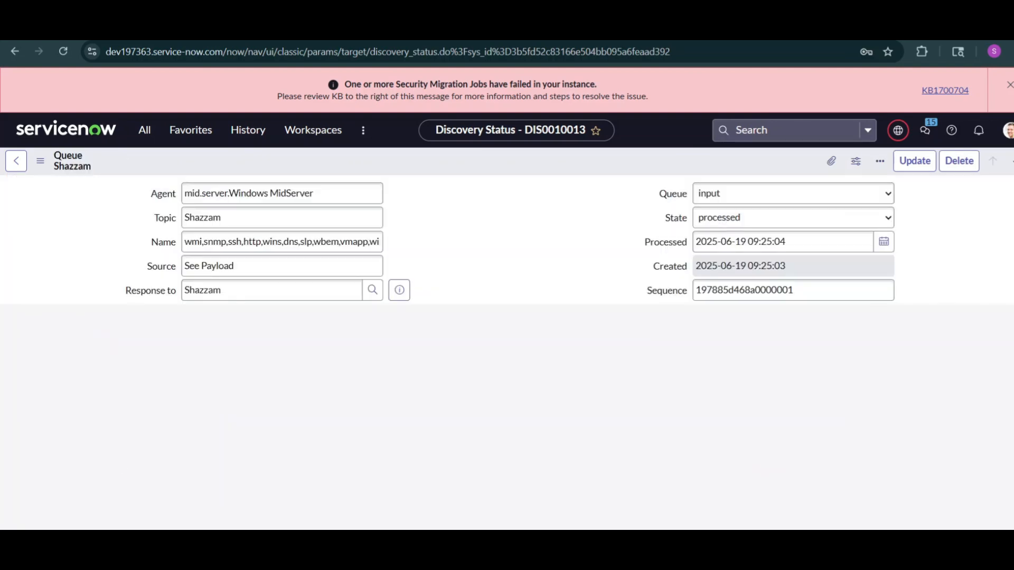
{"action": "left_click", "coordinate": [162, 315]}
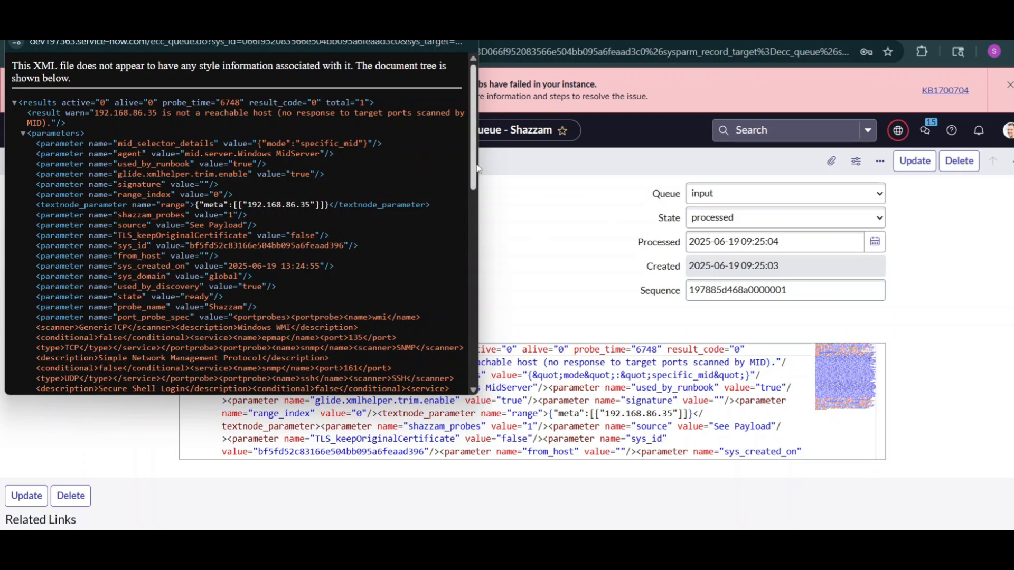
{"action": "left_click_drag", "start_coordinate": [477, 168], "coordinate": [447, 356]}
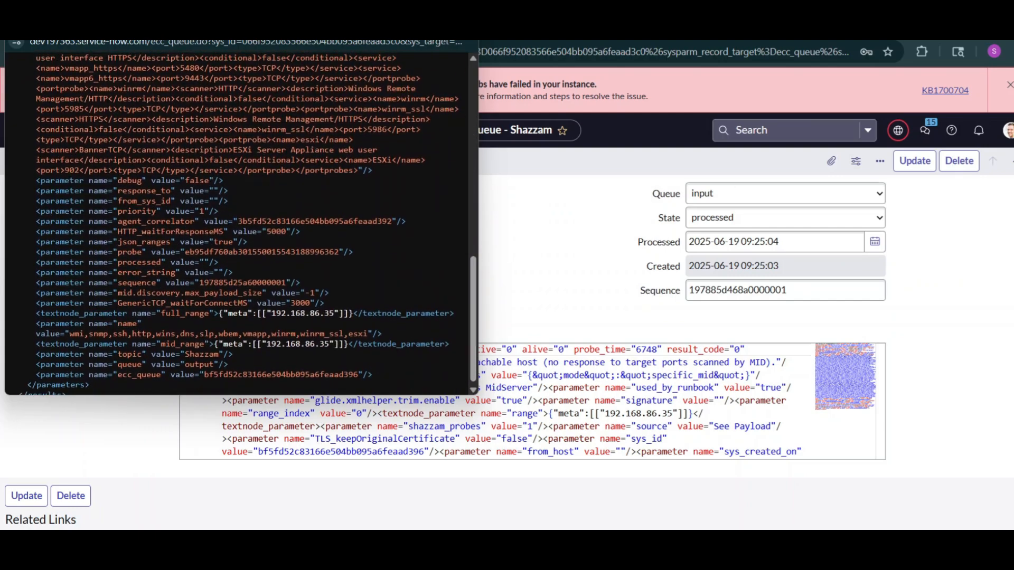
{"action": "left_click", "coordinate": [465, 25]}
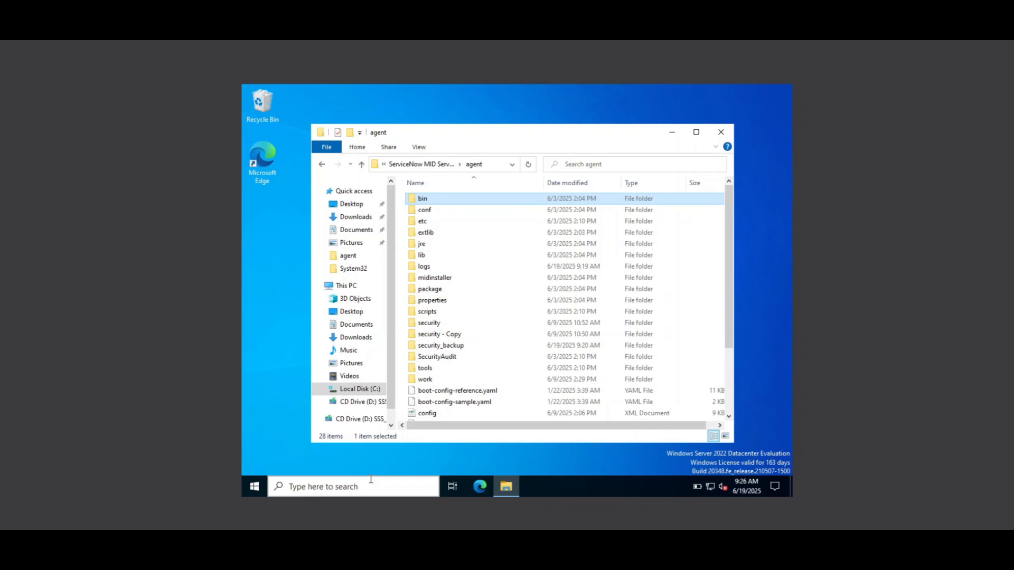
- Switch to VirtualBox Manager and start the Linux Server virtual machine
{"action": "mouse_move", "coordinate": [635, 554]}
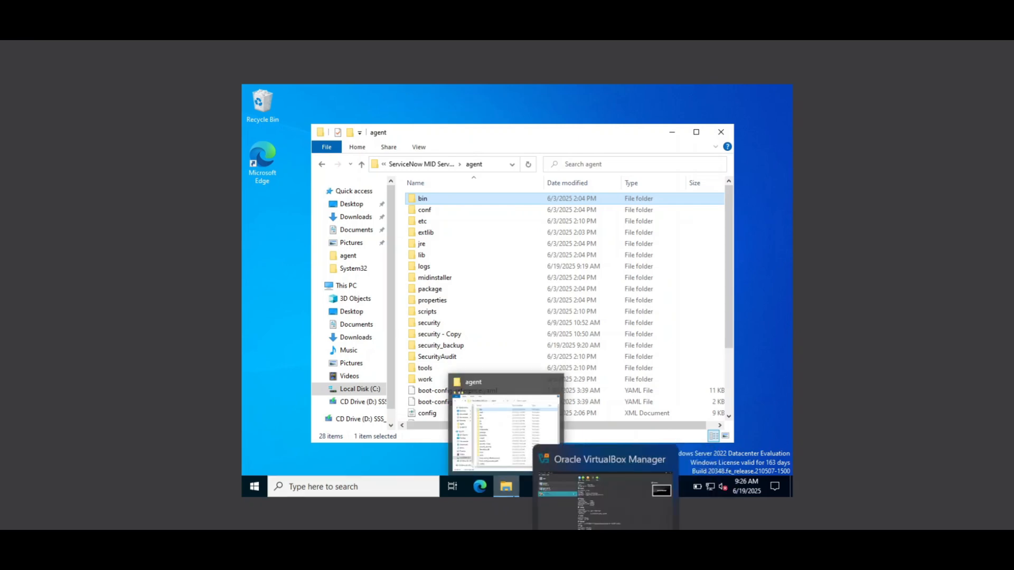
{"action": "left_click", "coordinate": [603, 554]}
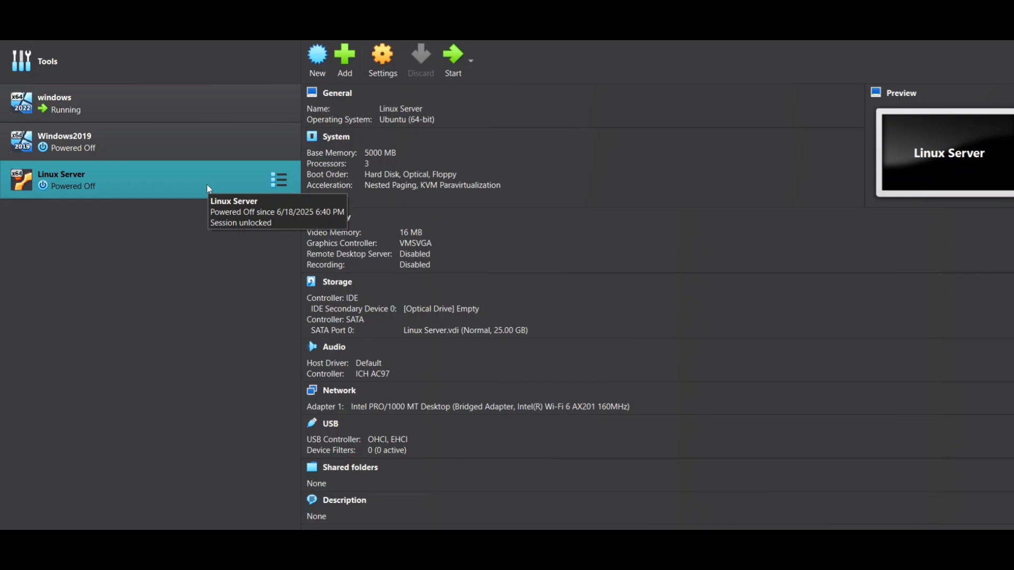
{"action": "right_click", "coordinate": [103, 189]}
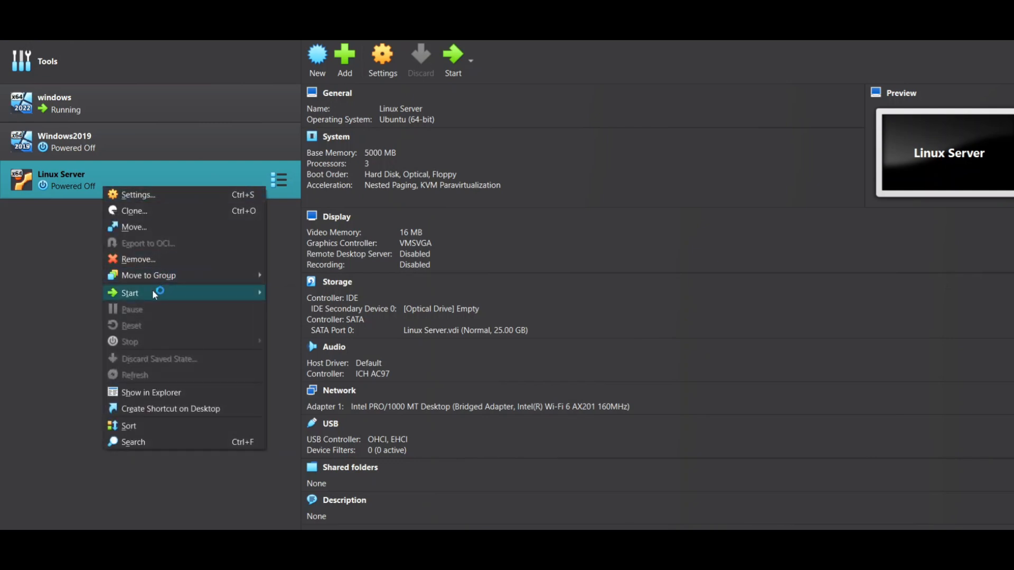
{"action": "mouse_move", "coordinate": [153, 293]}
{"action": "left_click", "coordinate": [328, 298]}
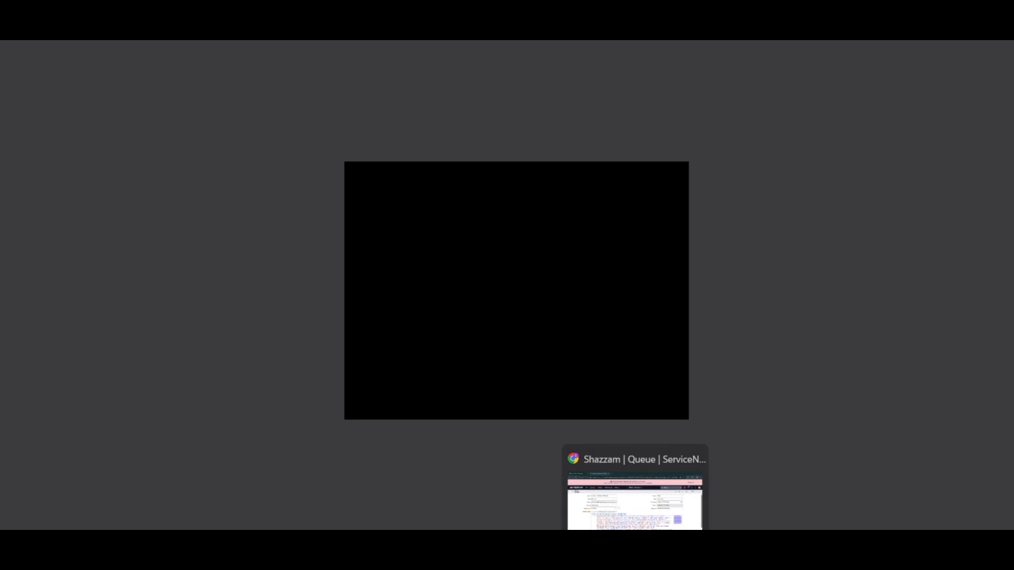
- Switch to the setup document and locate Issue 1, "Couldn't connect to specified port", under Troubleshooting SSH Connection Issues
{"action": "left_click", "coordinate": [635, 513]}
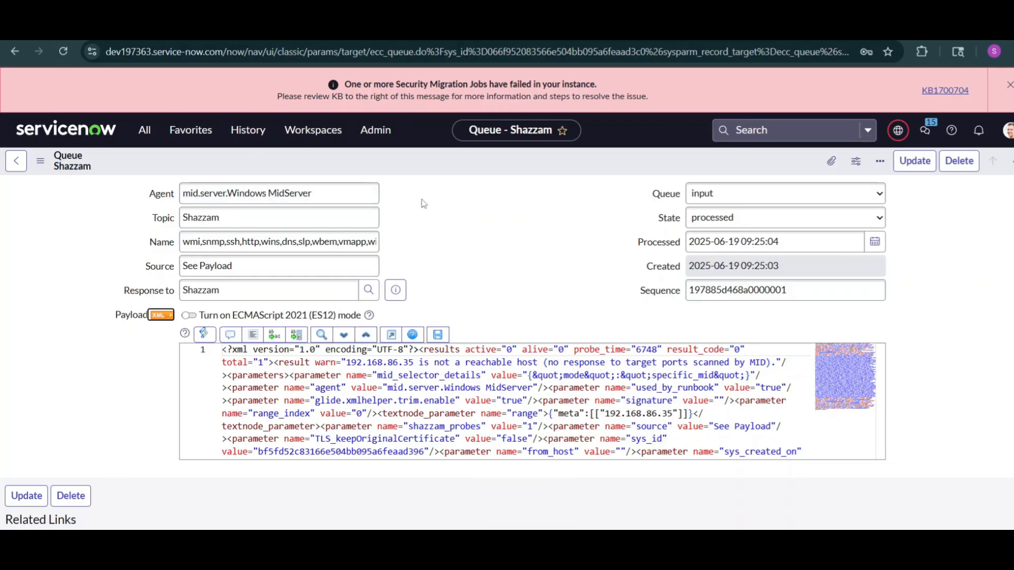
{"action": "key", "text": "ctrl+t"}
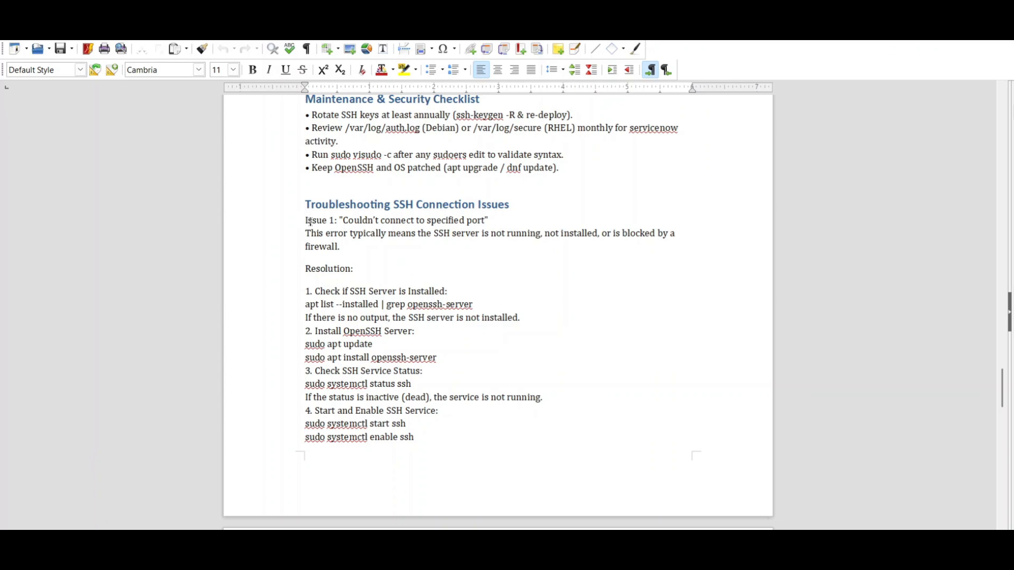
{"action": "key", "text": "shift+End"}
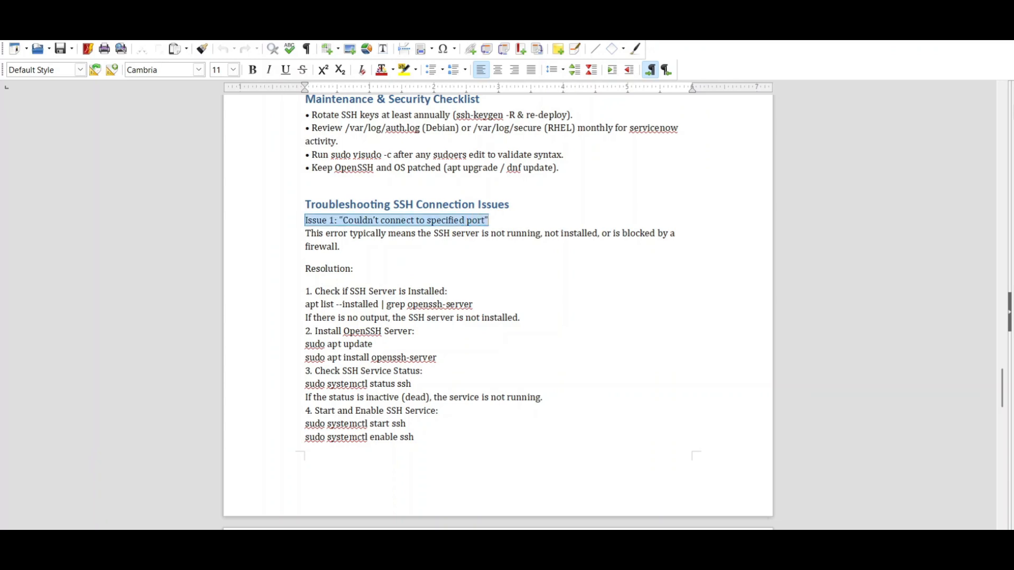
{"action": "left_click", "coordinate": [418, 292]}
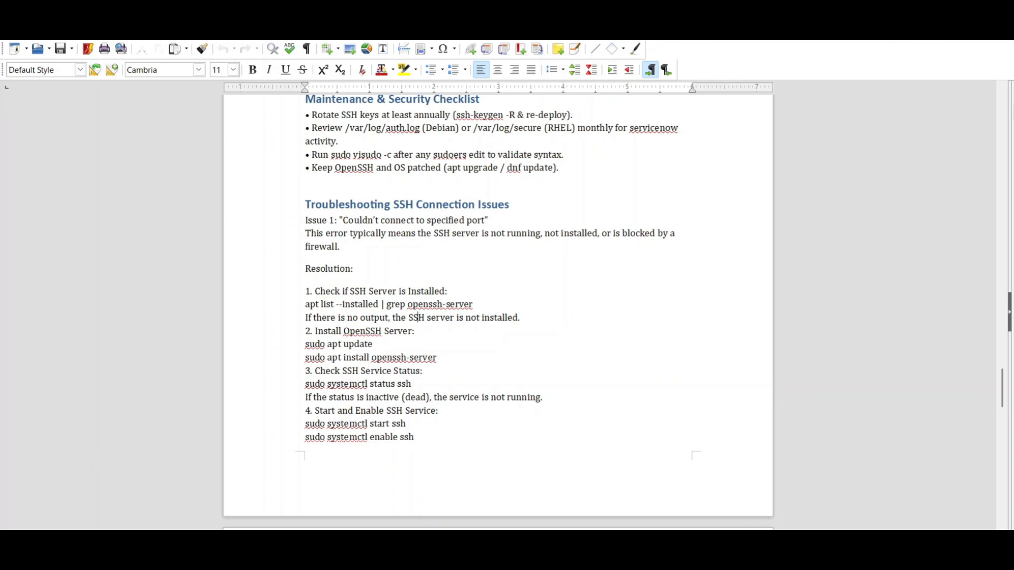
- Read through the Issue 1 resolution steps, from installing OpenSSH to firewall settings, IP address checks and the SSH connection test
{"action": "key", "text": "Down"}
{"action": "key", "text": "Down"}
{"action": "key", "text": "Down"}
{"action": "key", "text": "Down"}
{"action": "key", "text": "Down"}
{"action": "key", "text": "Down"}
{"action": "key", "text": "Down"}
{"action": "key", "text": "Down"}
{"action": "key", "text": "Down"}
{"action": "key", "text": "Down"}
{"action": "key", "text": "Down"}
{"action": "key", "text": "Down"}
{"action": "key", "text": "Down"}
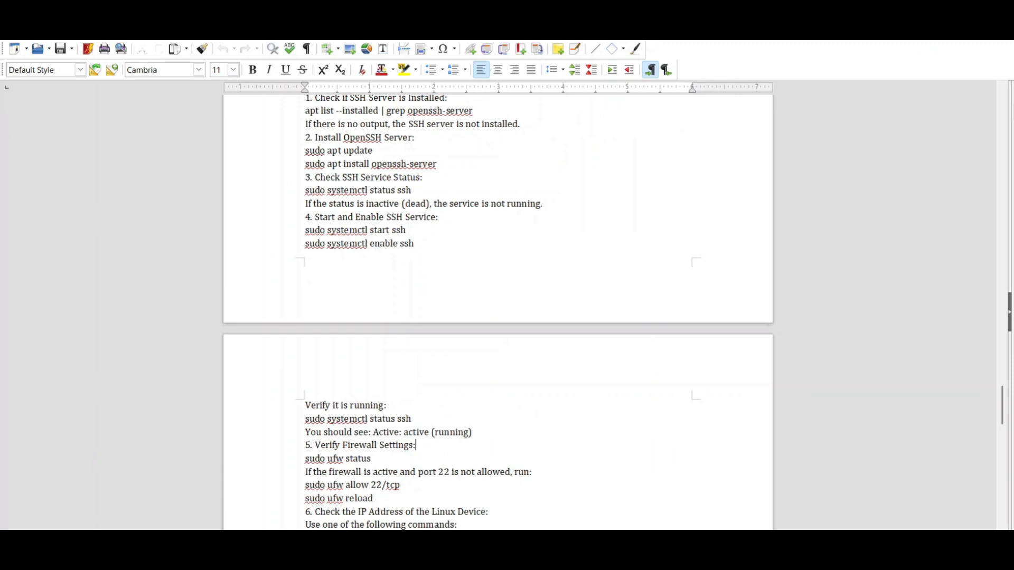
{"action": "key", "text": "Down"}
{"action": "key", "text": "Down"}
{"action": "key", "text": "Down"}
{"action": "key", "text": "Down"}
{"action": "key", "text": "Down"}
{"action": "key", "text": "Down"}
{"action": "key", "text": "Down"}
{"action": "key", "text": "Down"}
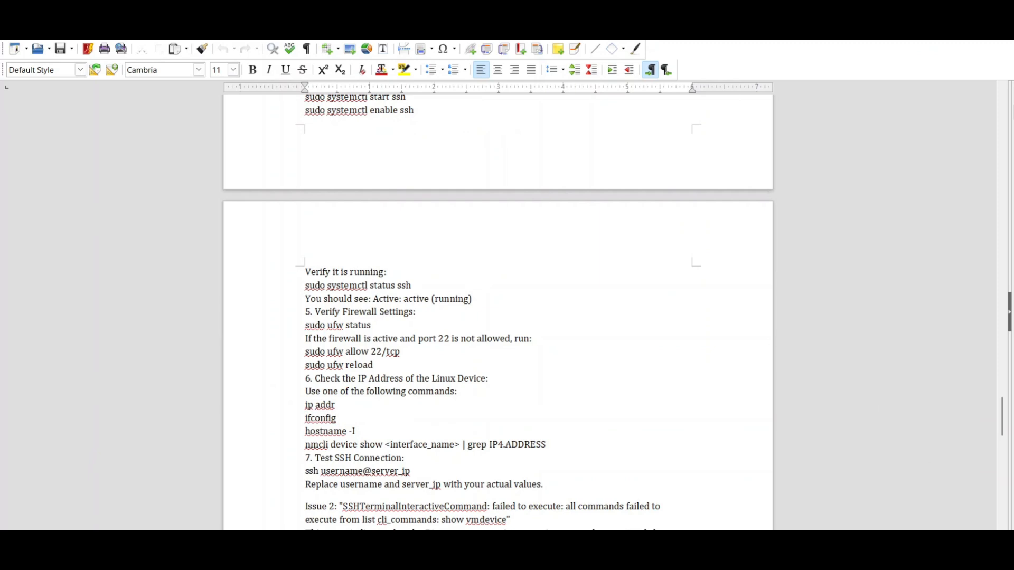
- Check the Linux Server virtual machine's desktop and the "windows" virtual machine that hosts the MID Server
{"action": "left_click", "coordinate": [687, 496]}
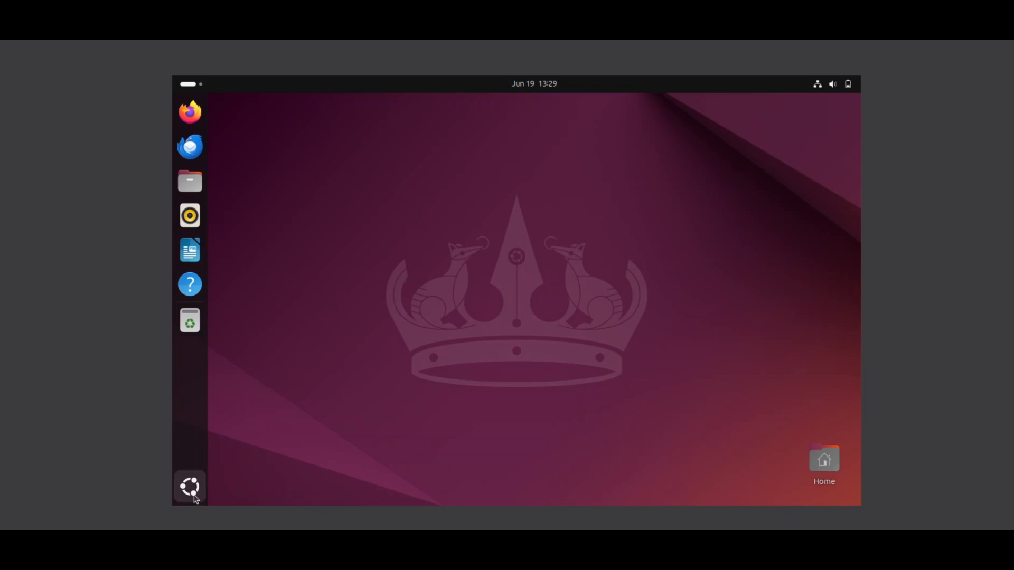
{"action": "mouse_move", "coordinate": [605, 558]}
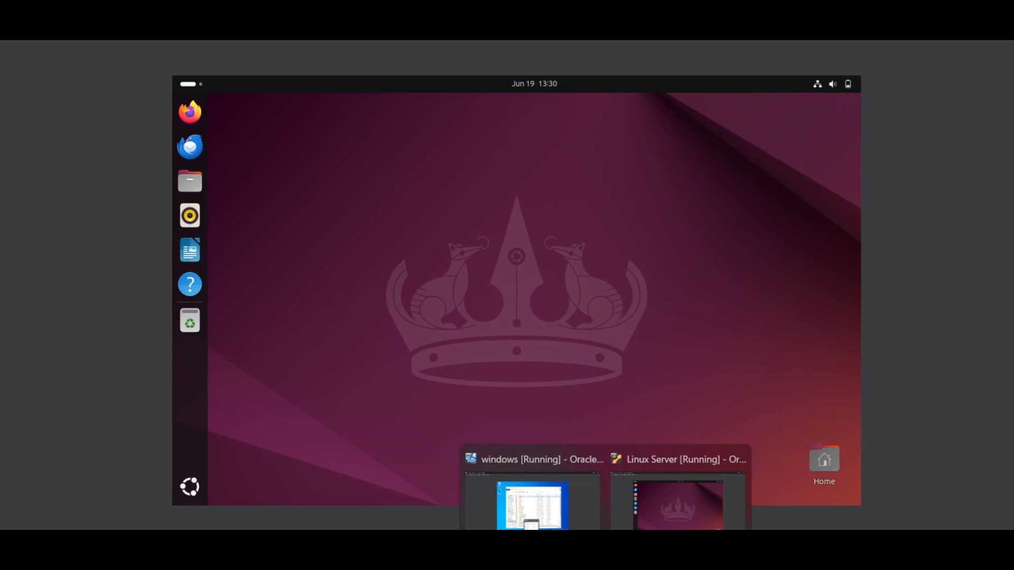
{"action": "mouse_move", "coordinate": [564, 495]}
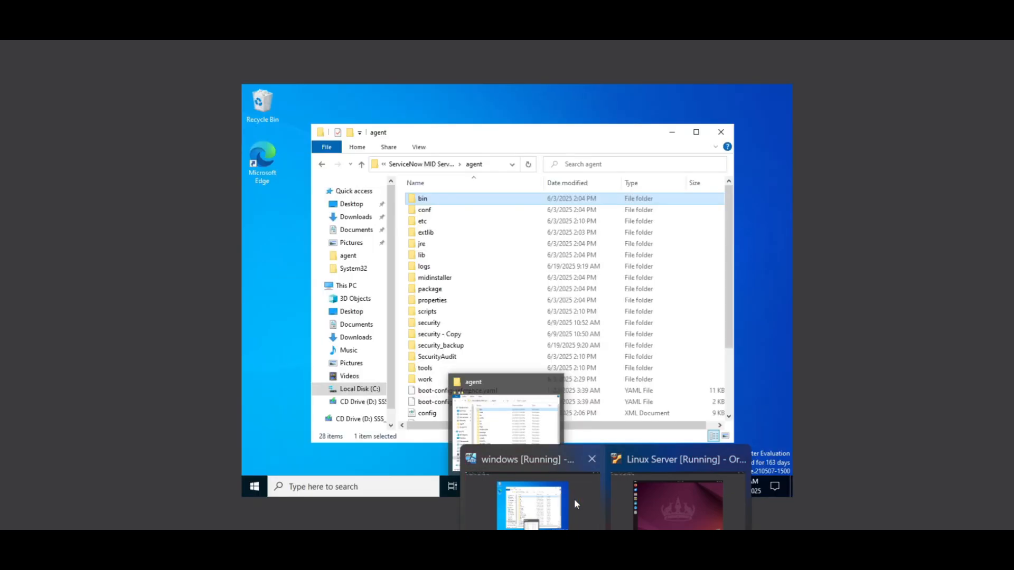
{"action": "left_click", "coordinate": [570, 497]}
{"action": "left_click", "coordinate": [321, 489]}
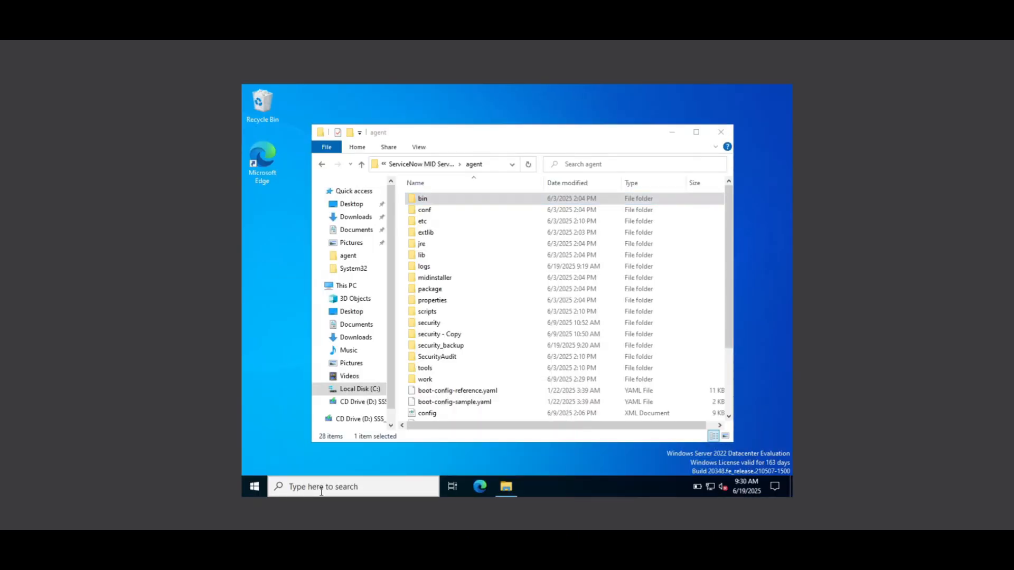
- Switch back to ServiceNow and run a Quick Discovery from Discovery Schedules on 192.168.86.35 using the Windows MidServer
{"action": "left_click", "coordinate": [428, 235]}
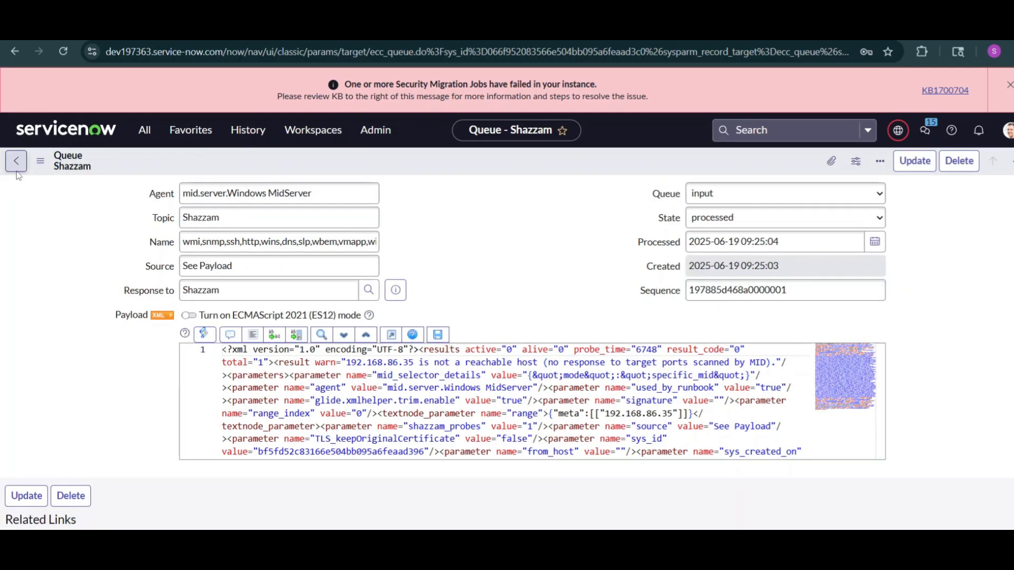
{"action": "left_click", "coordinate": [16, 170]}
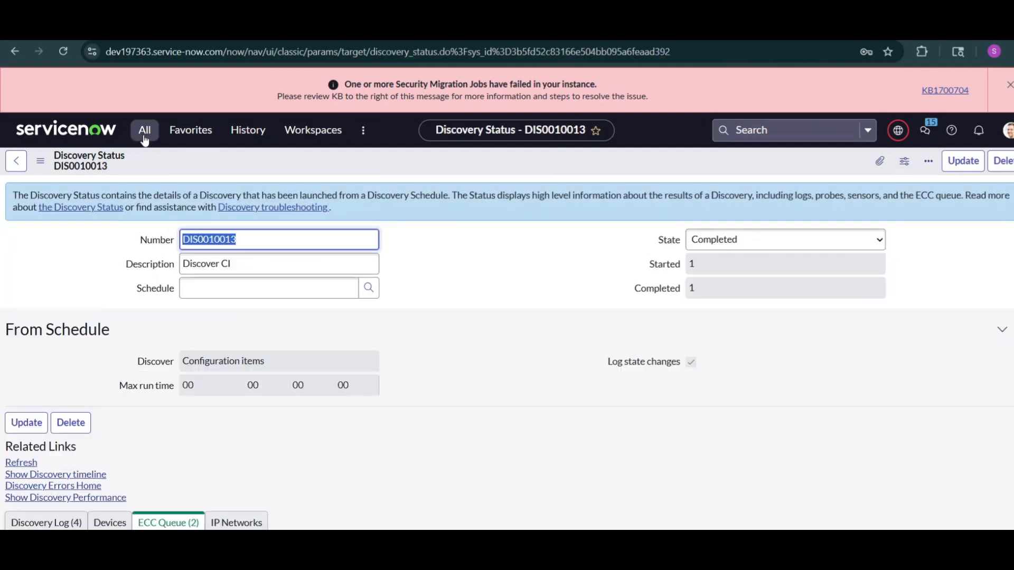
{"action": "left_click", "coordinate": [144, 141]}
{"action": "left_click", "coordinate": [132, 239]}
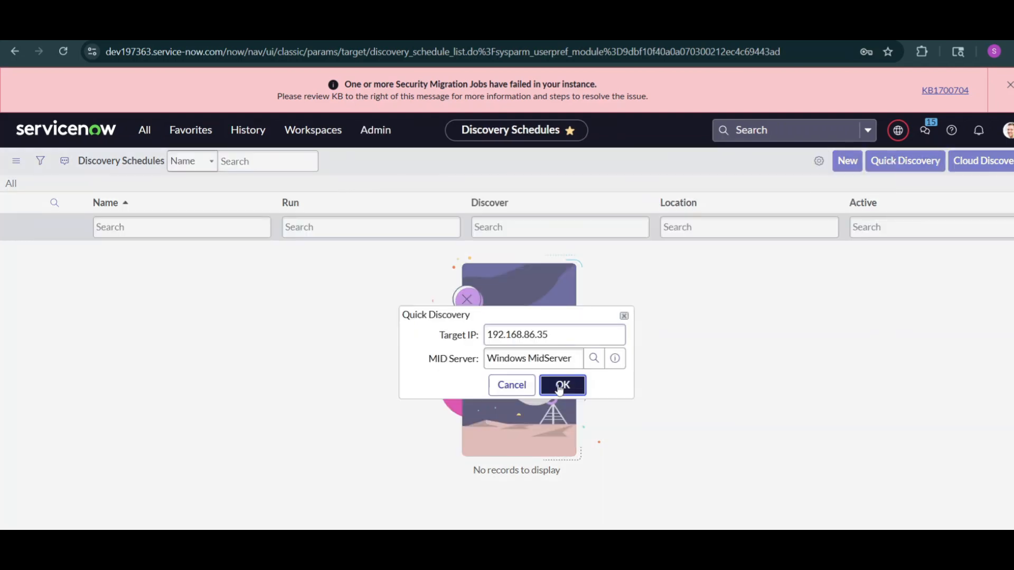
{"action": "left_click", "coordinate": [560, 387]}
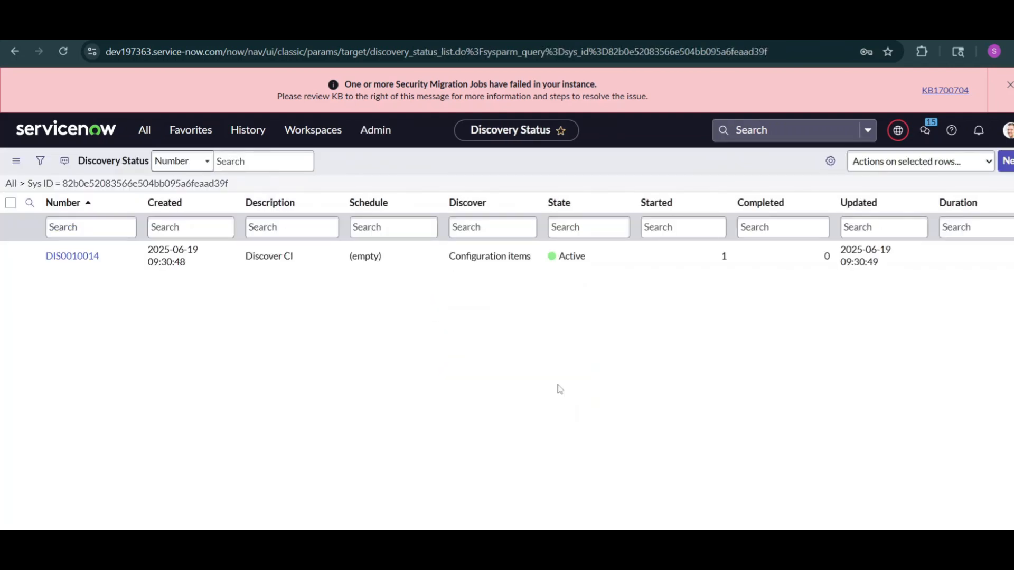
- Open the new discovery status record, refresh it and check its ECC Queue entries
{"action": "left_click", "coordinate": [85, 258]}
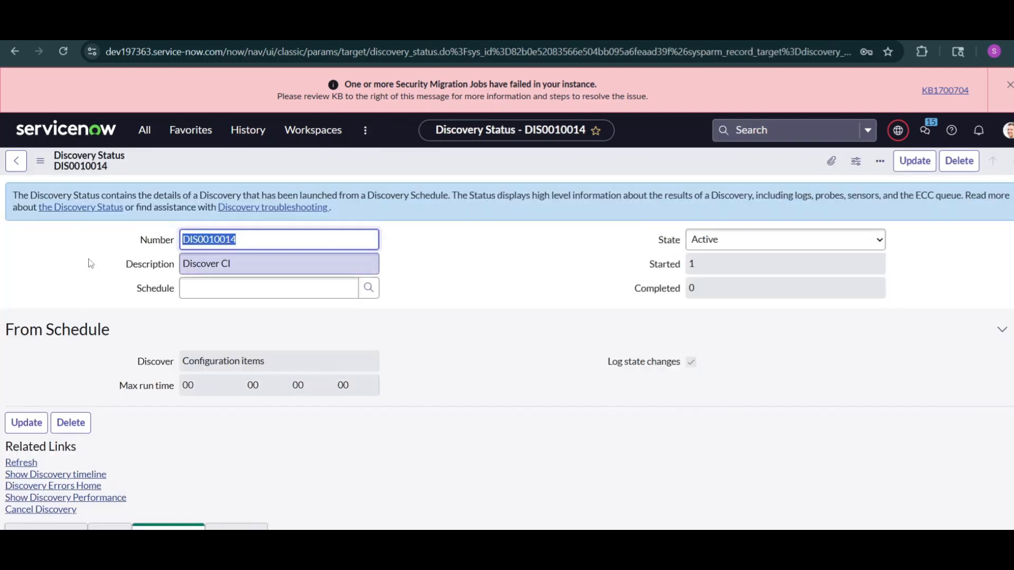
{"action": "scroll", "coordinate": [356, 426], "scroll_direction": "down", "scroll_amount": 3}
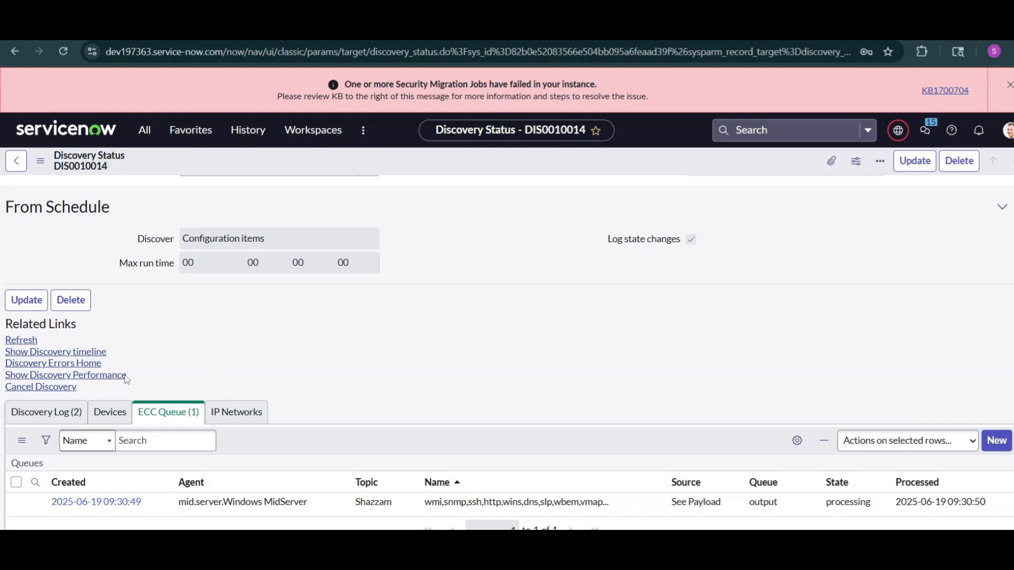
{"action": "left_click", "coordinate": [26, 341]}
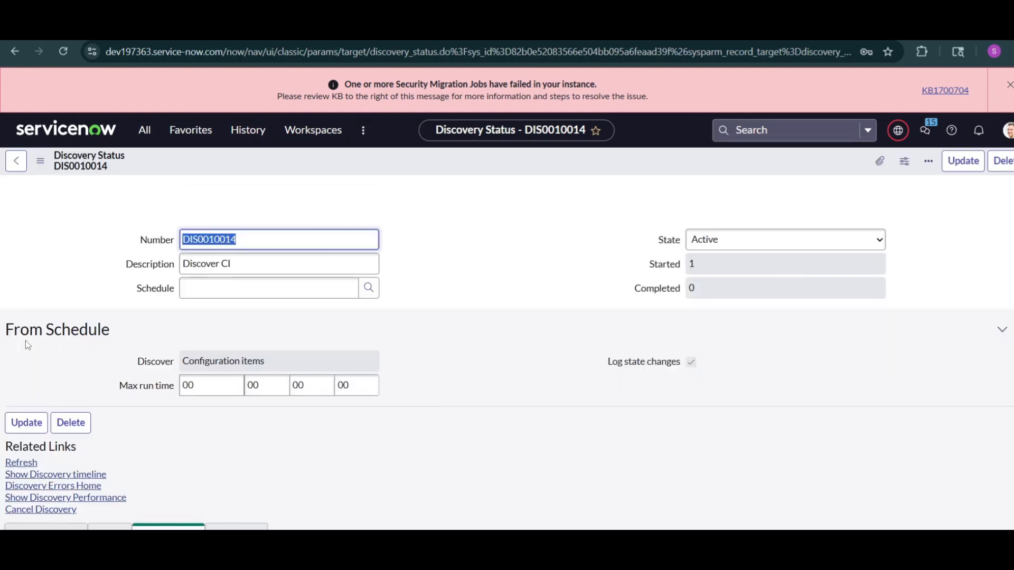
{"action": "scroll", "coordinate": [507, 352], "scroll_direction": "down", "scroll_amount": 3}
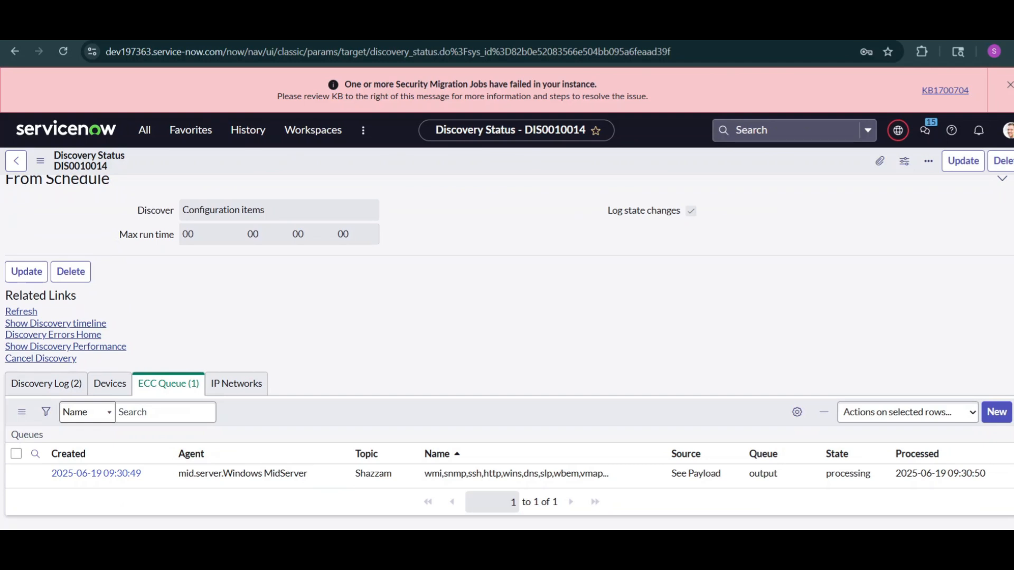
{"action": "left_click", "coordinate": [191, 337]}
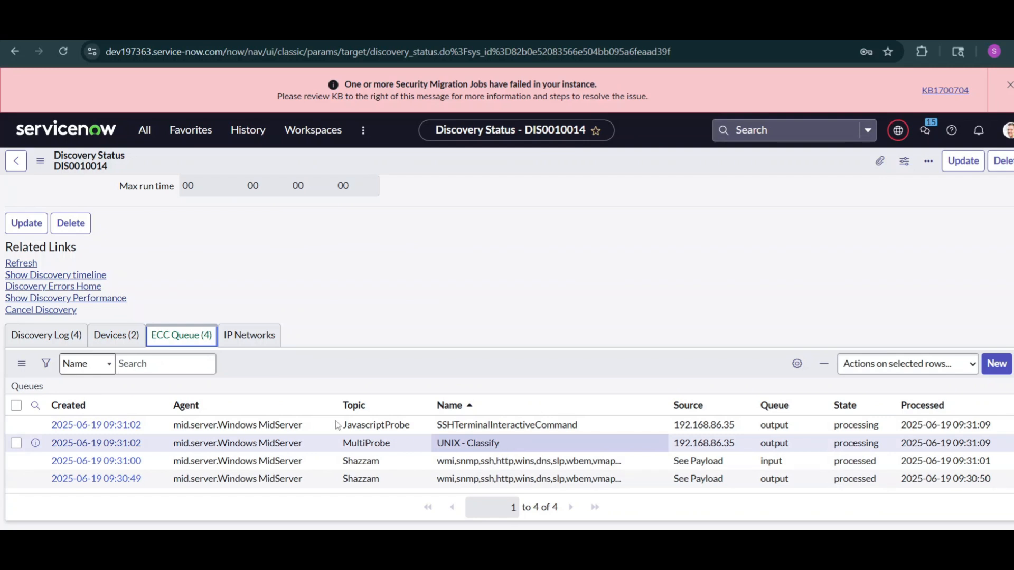
- Review the discovery log messages and the devices' classification activity for the running discovery
{"action": "left_click", "coordinate": [45, 336]}
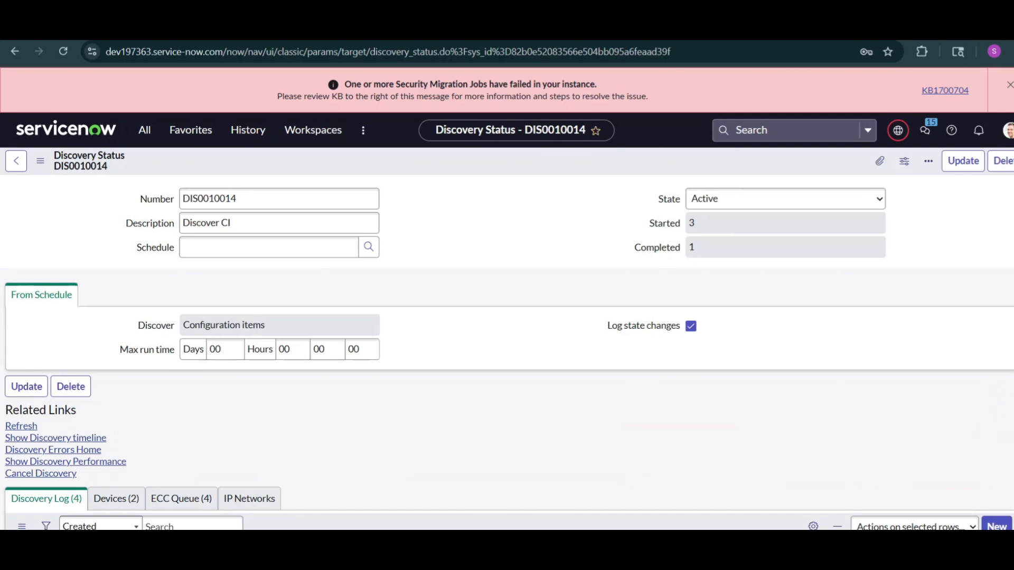
{"action": "scroll", "coordinate": [507, 352], "scroll_direction": "down", "scroll_amount": 1}
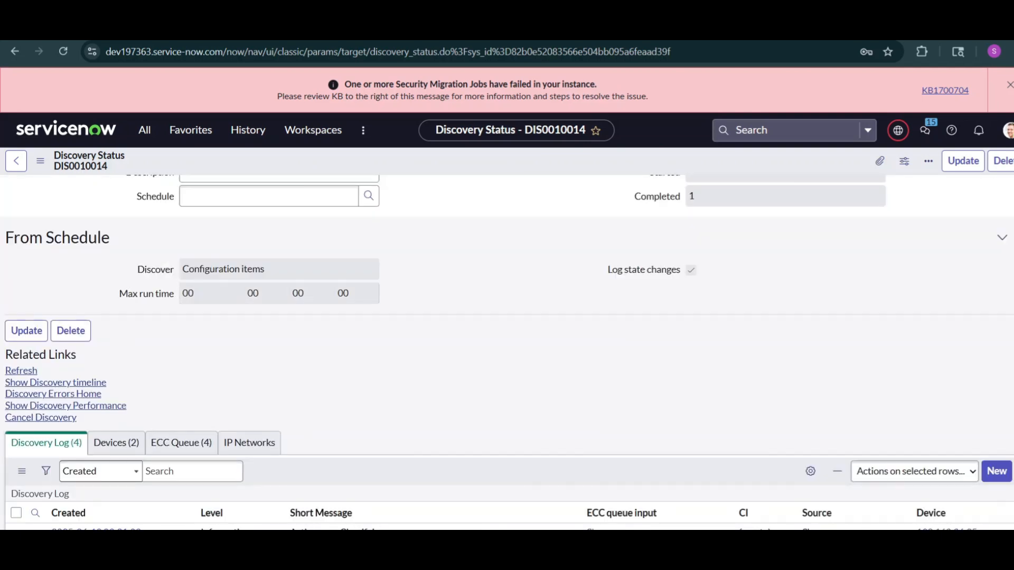
{"action": "scroll", "coordinate": [507, 352], "scroll_direction": "down", "scroll_amount": 2}
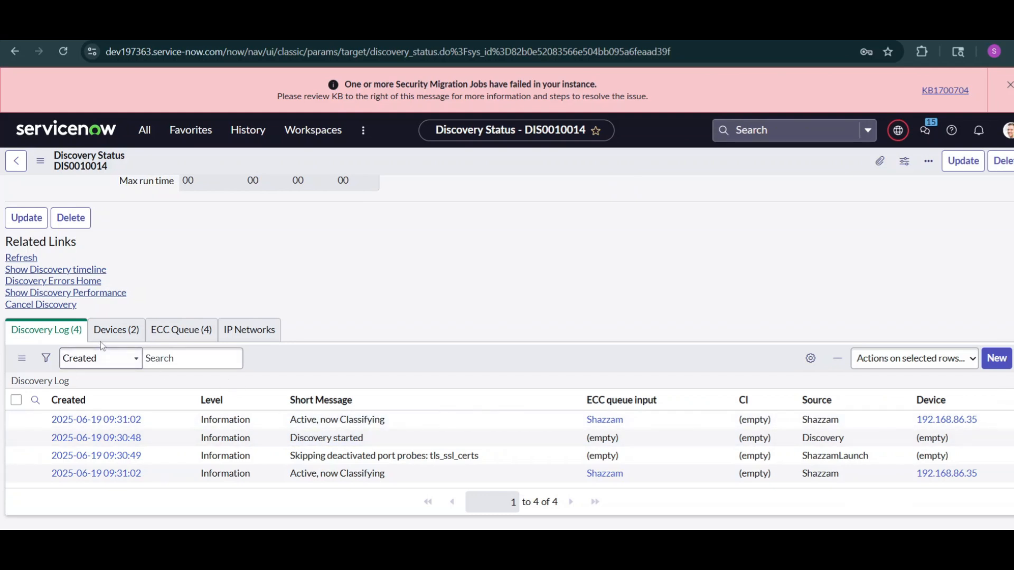
{"action": "left_click", "coordinate": [117, 331]}
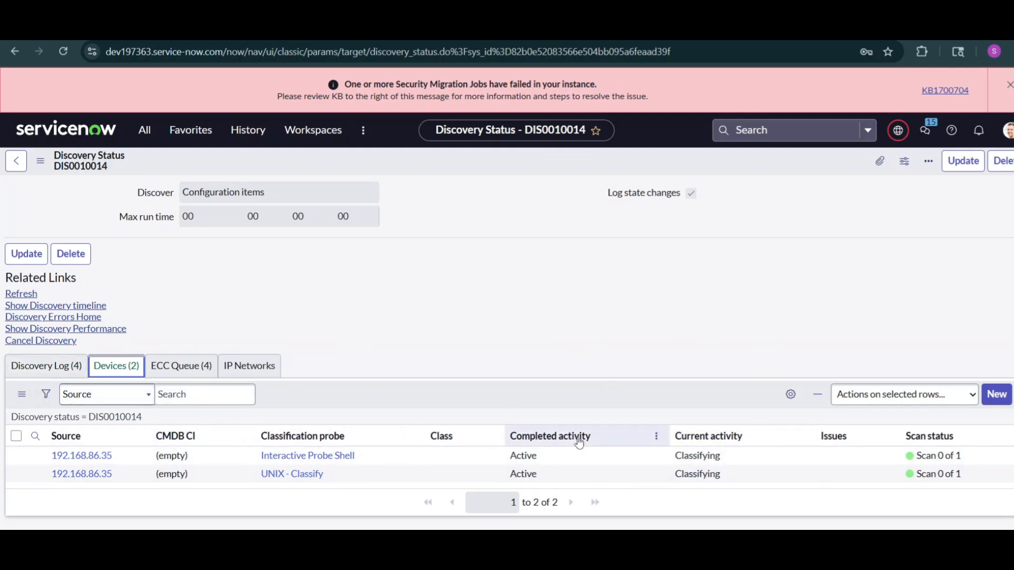
{"action": "mouse_move", "coordinate": [580, 442]}
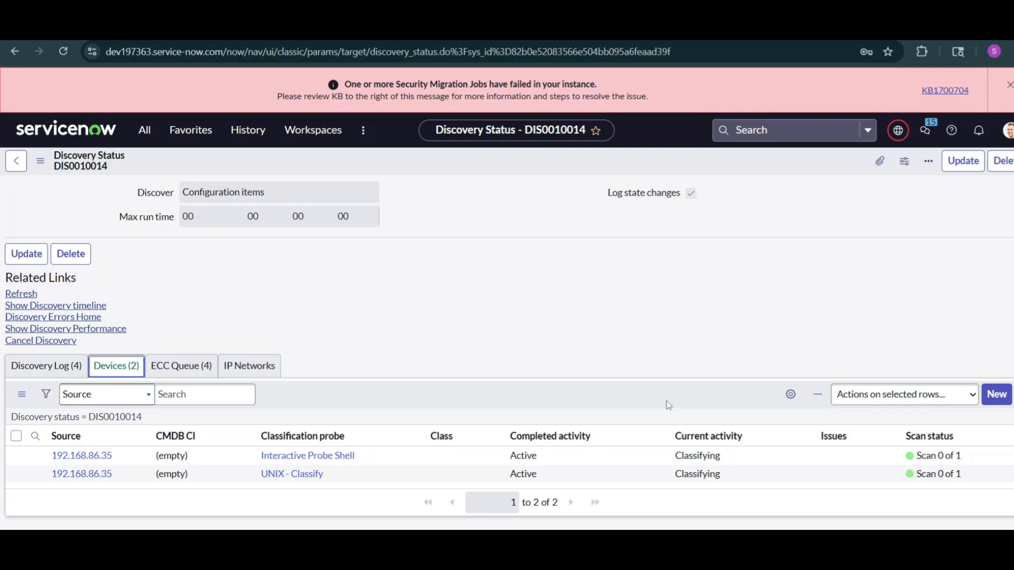
- Switch to the setup document and reread the SSH server installation, service, firewall and connection test instructions under Issue 1
{"action": "left_click", "coordinate": [784, 550]}
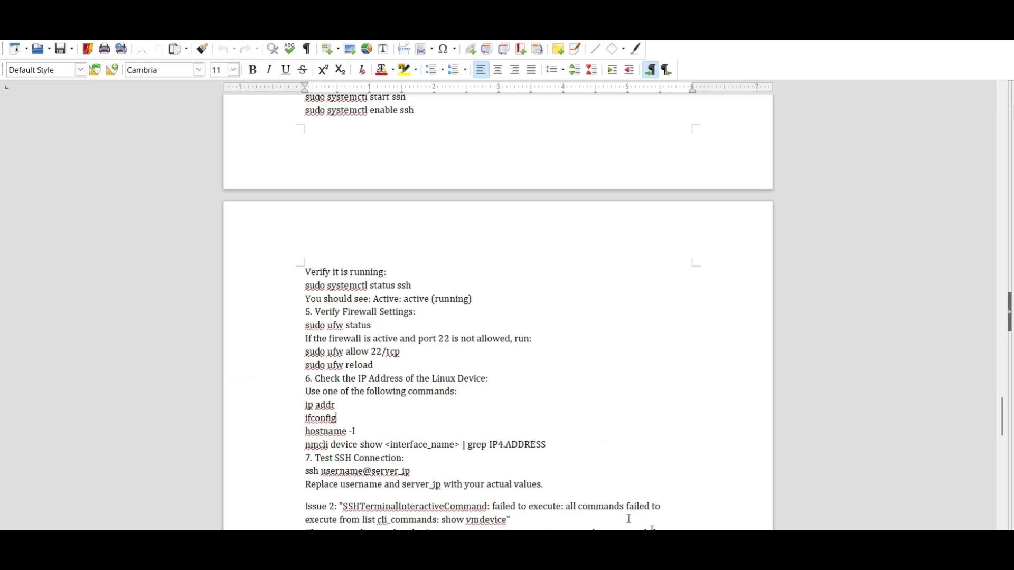
{"action": "left_click", "coordinate": [415, 110]}
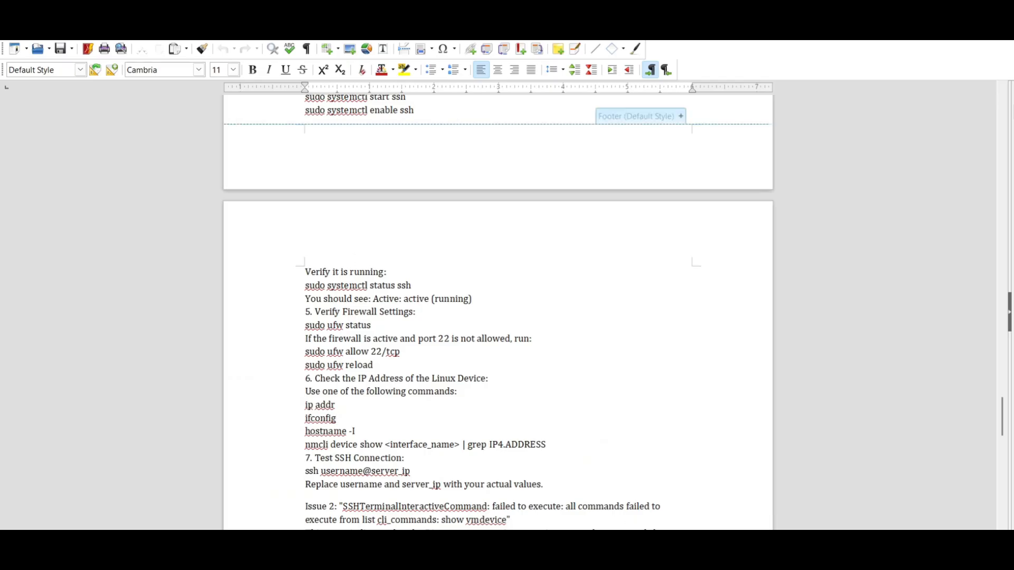
{"action": "key", "text": "Up"}
{"action": "key", "text": "Up"}
{"action": "key", "text": "Up"}
{"action": "key", "text": "Up"}
{"action": "key", "text": "Up"}
{"action": "key", "text": "Up"}
{"action": "key", "text": "Up"}
{"action": "key", "text": "Up"}
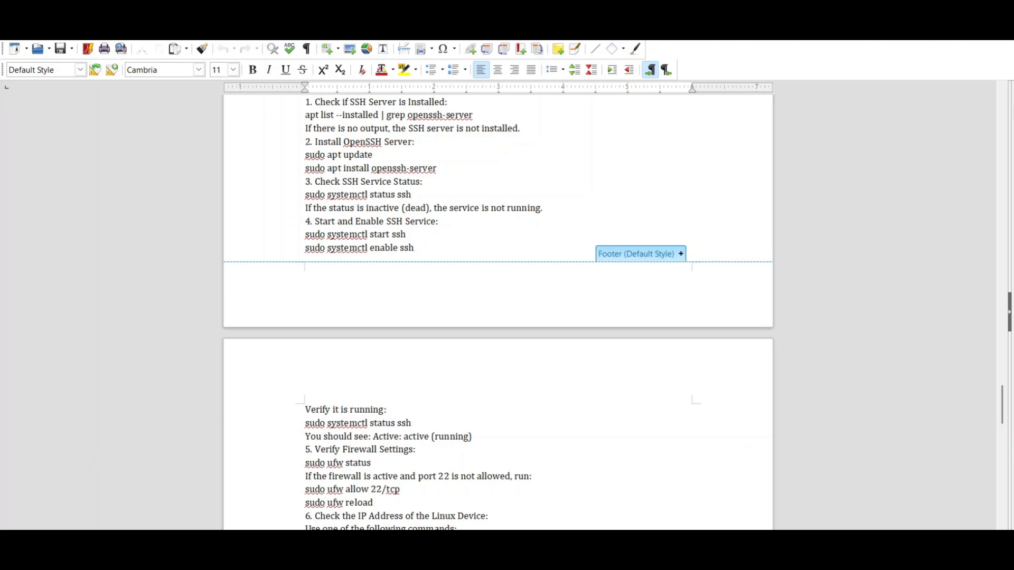
{"action": "key", "text": "Down"}
{"action": "key", "text": "Down"}
{"action": "key", "text": "Down"}
{"action": "key", "text": "Down"}
{"action": "key", "text": "Down"}
{"action": "key", "text": "Down"}
{"action": "key", "text": "Down"}
{"action": "key", "text": "Down"}
{"action": "key", "text": "Down"}
{"action": "key", "text": "Down"}
{"action": "key", "text": "Down"}
{"action": "key", "text": "Down"}
{"action": "key", "text": "Down"}
{"action": "key", "text": "Down"}
{"action": "key", "text": "Down"}
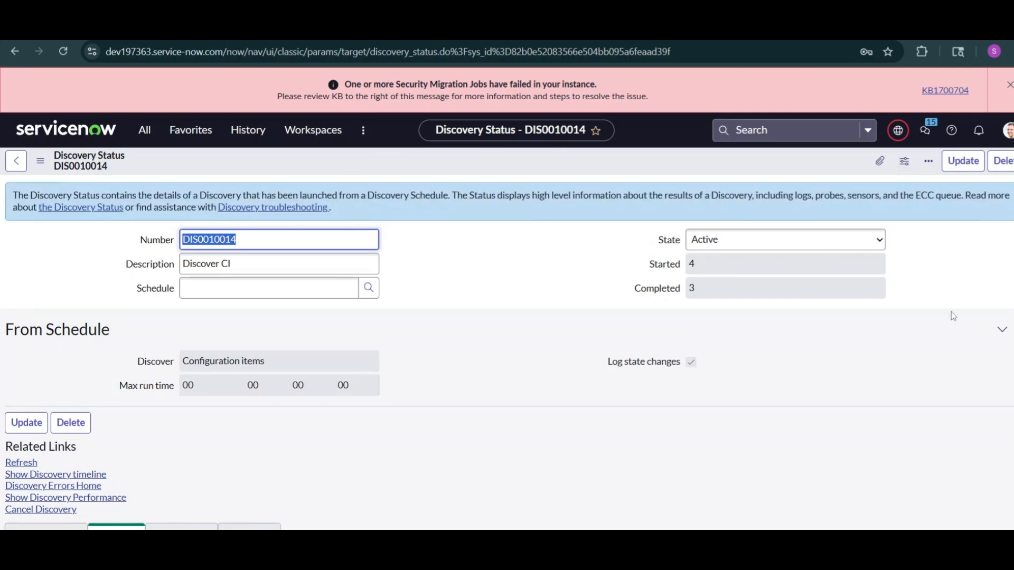
- Return to the discovery status in ServiceNow and examine its devices, discovery log and ECC Queue entries
{"action": "scroll", "coordinate": [507, 338], "scroll_direction": "down", "scroll_amount": 3}
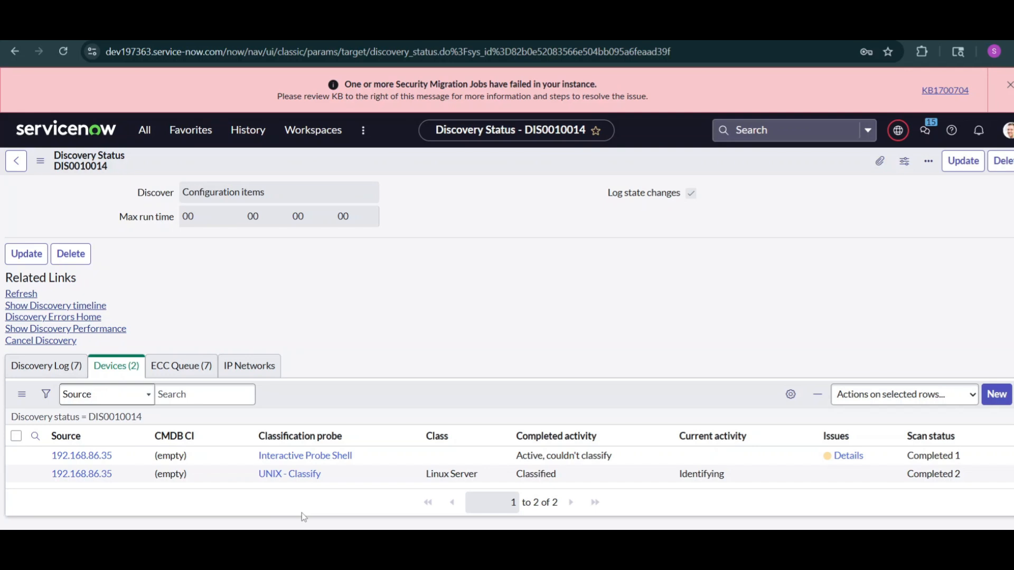
{"action": "left_click", "coordinate": [55, 365]}
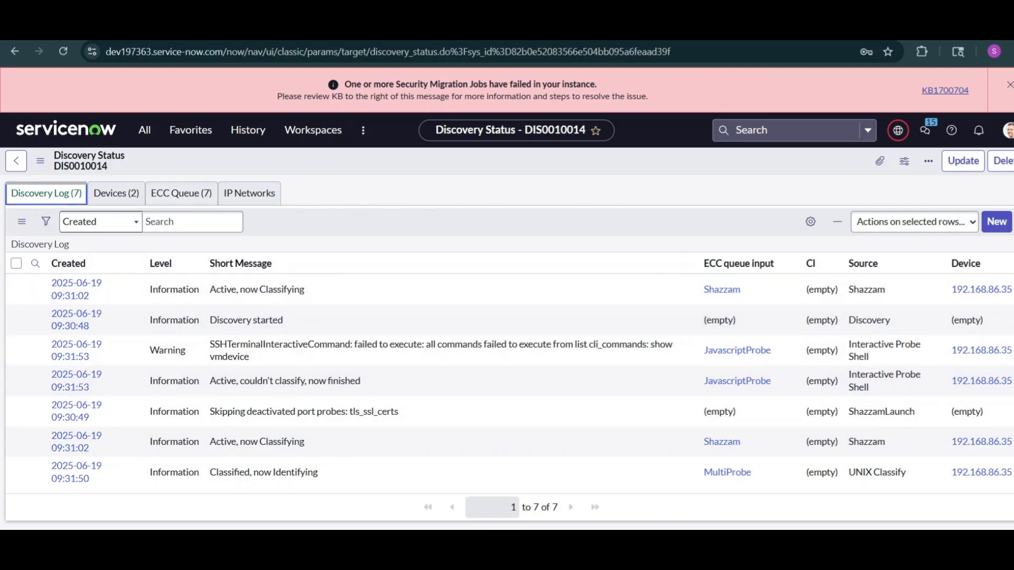
{"action": "scroll", "coordinate": [507, 343], "scroll_direction": "up", "scroll_amount": 3}
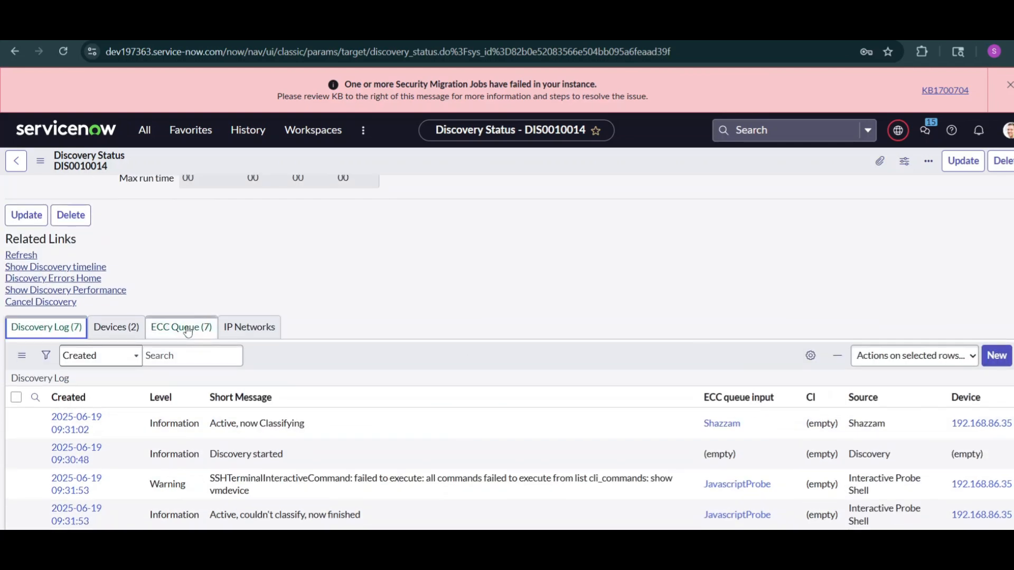
{"action": "left_click", "coordinate": [188, 332]}
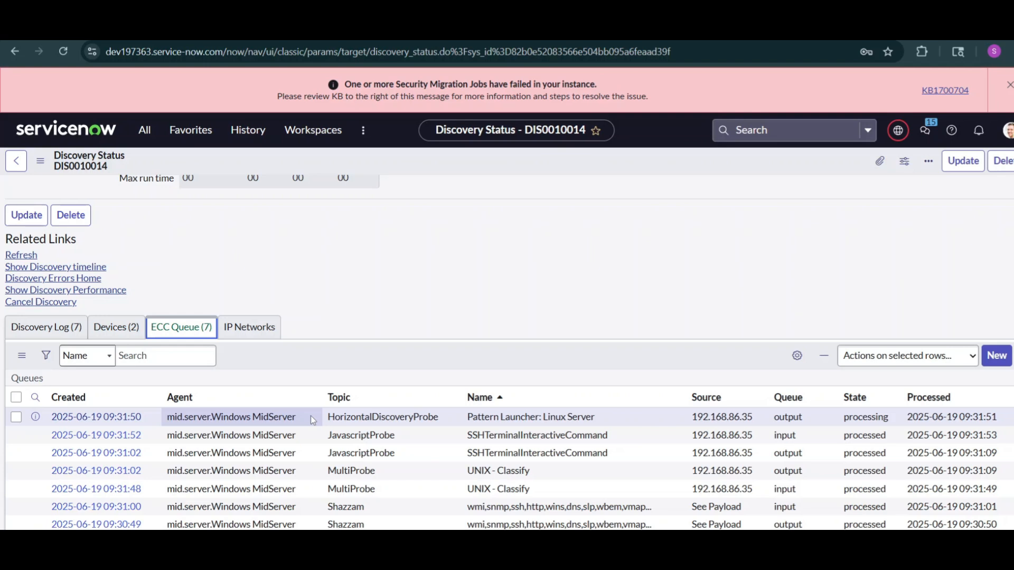
- Refresh the discovery status and check the updated ECC Queue, devices and discovery log
{"action": "left_click", "coordinate": [20, 255]}
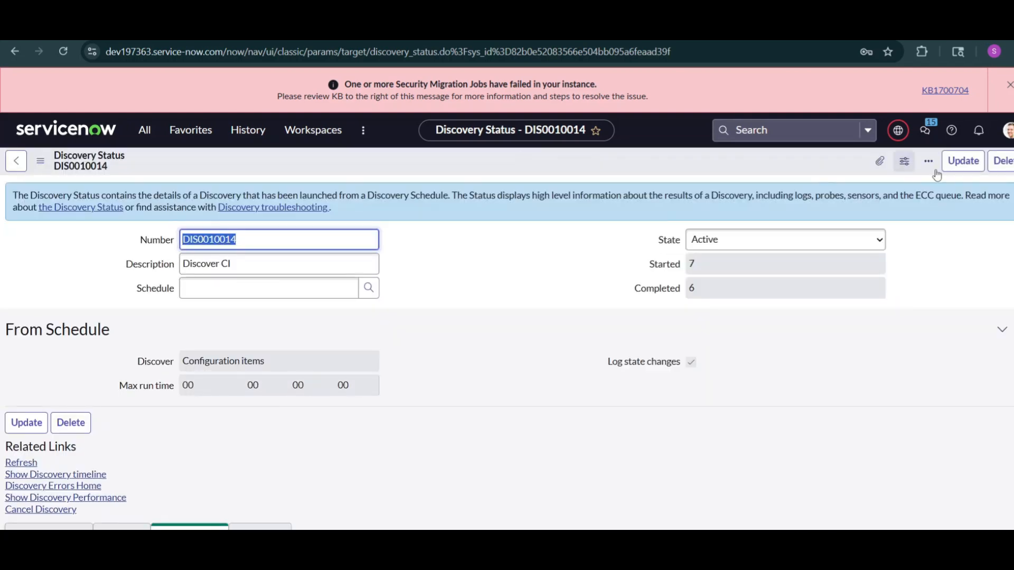
{"action": "scroll", "coordinate": [939, 384], "scroll_direction": "down", "scroll_amount": 4}
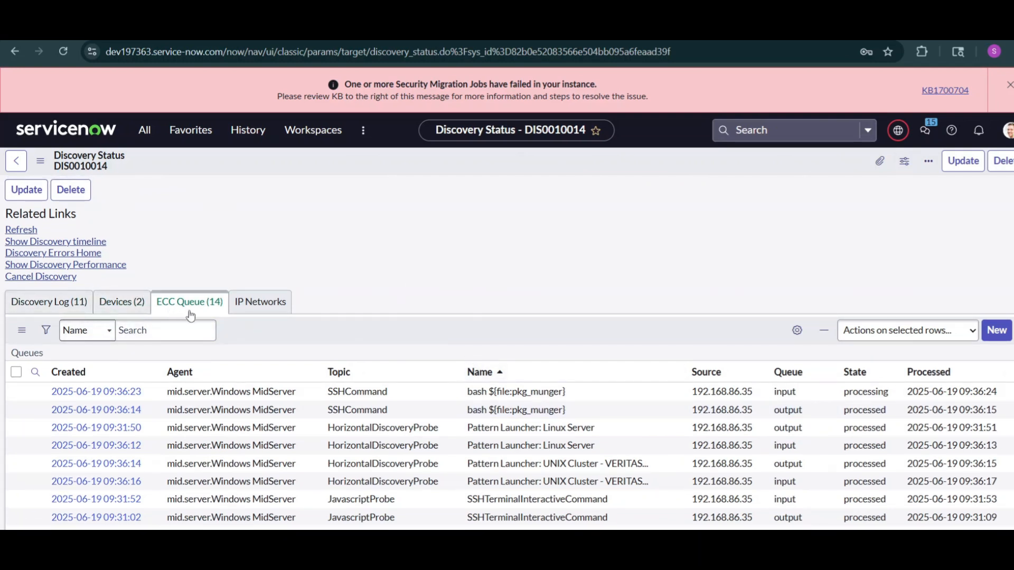
{"action": "left_click", "coordinate": [100, 309]}
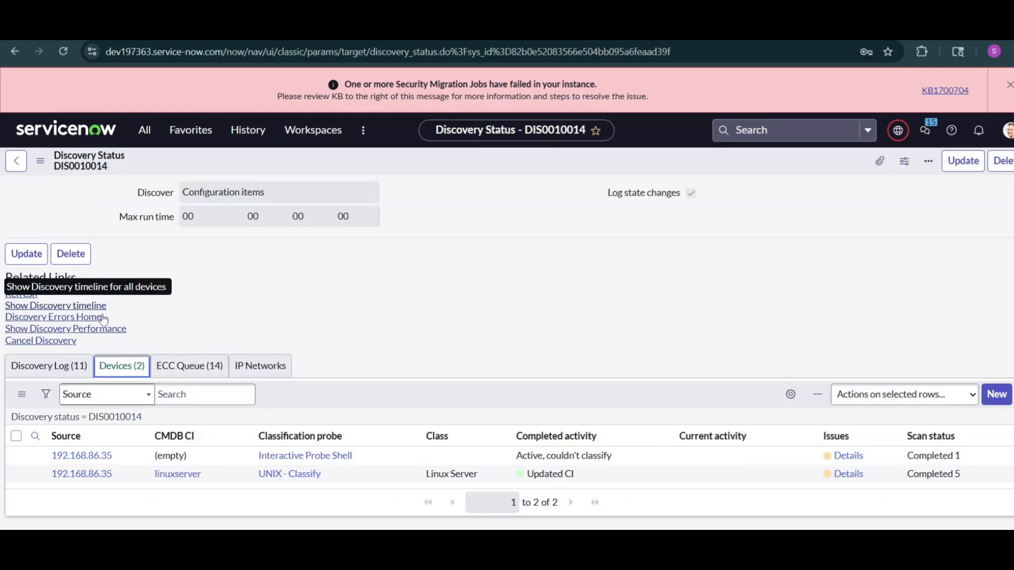
{"action": "left_click", "coordinate": [73, 366]}
{"action": "left_click", "coordinate": [189, 366]}
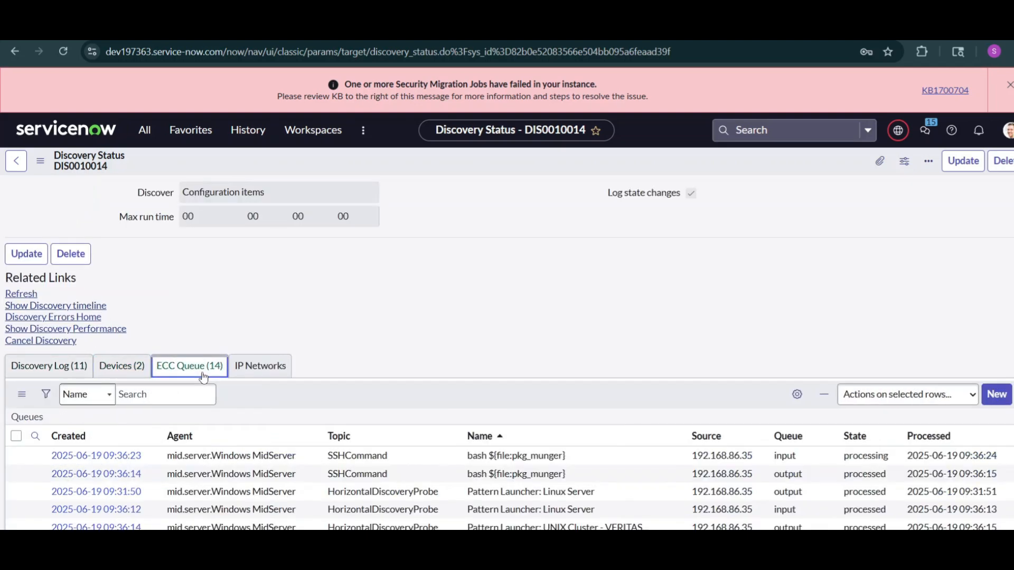
- Copy the table name ecc_queue from the address of a new queue record, and return to the discovery status without submitting it
{"action": "left_click", "coordinate": [997, 395]}
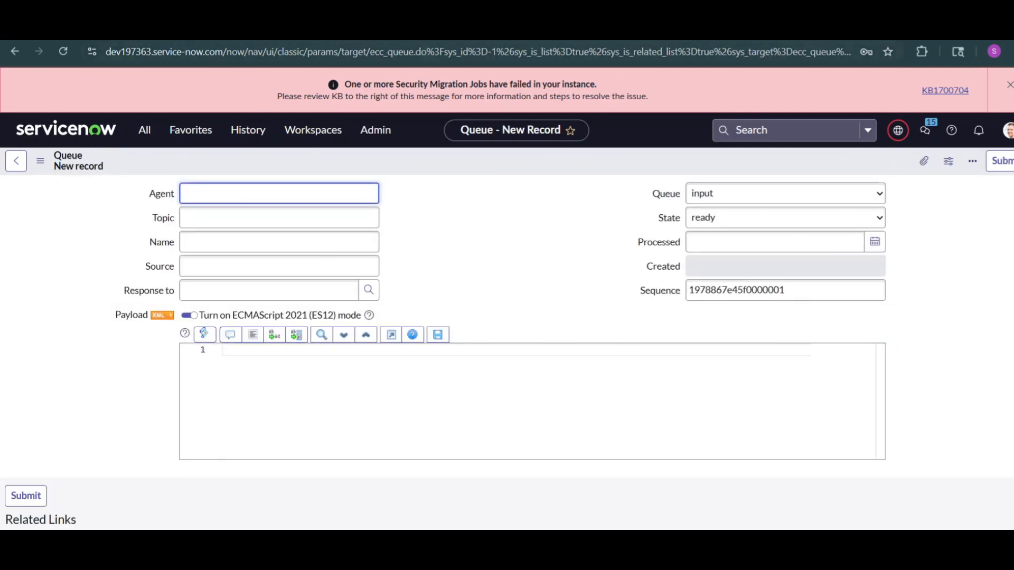
{"action": "left_click_drag", "start_coordinate": [420, 52], "coordinate": [377, 52]}
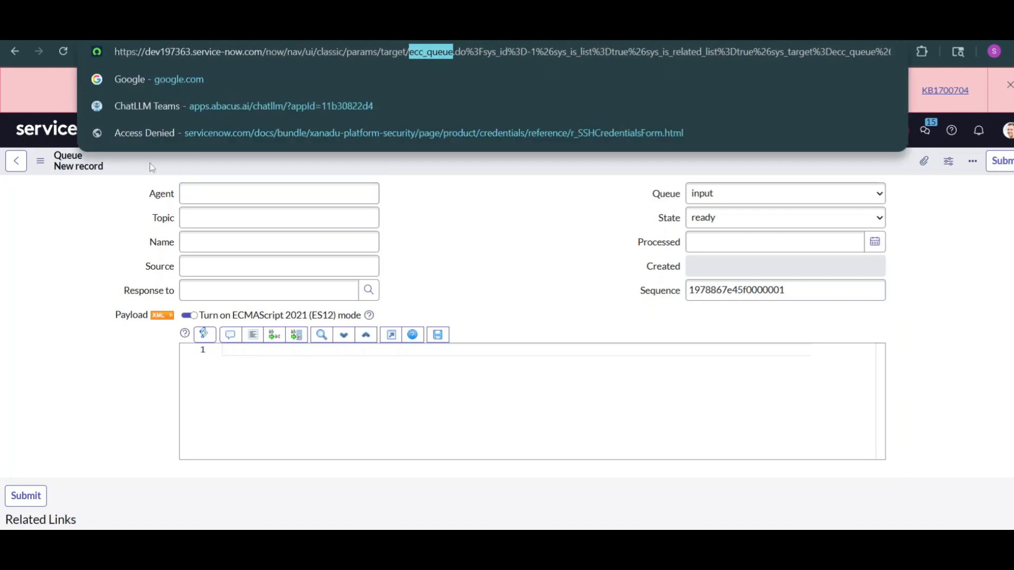
{"action": "left_click", "coordinate": [69, 227]}
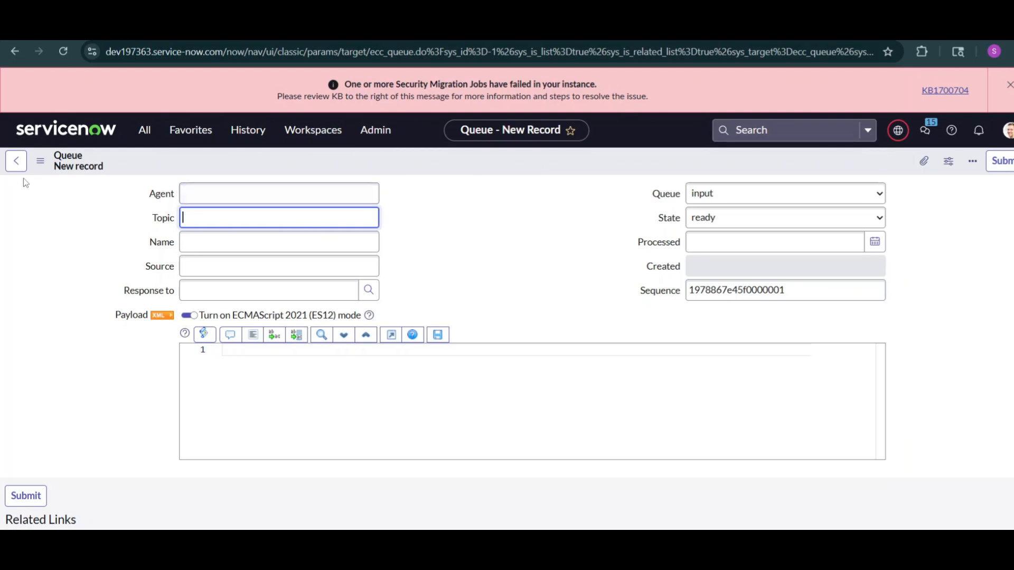
{"action": "left_click", "coordinate": [16, 161]}
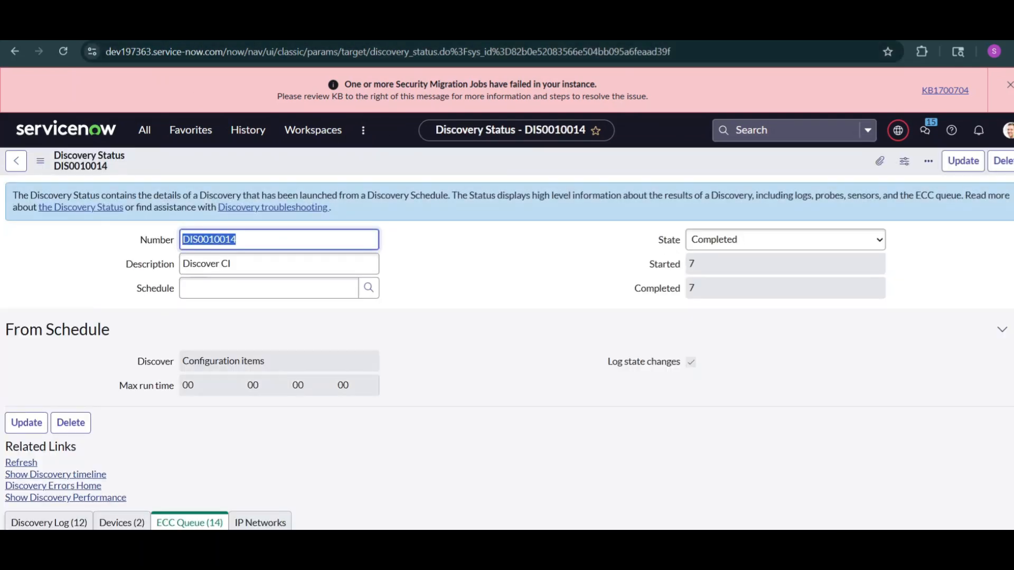
- Duplicate the discovery status browser tab and open ecc_queue.list from the application navigator
{"action": "right_click", "coordinate": [196, 30]}
{"action": "left_click", "coordinate": [257, 149]}
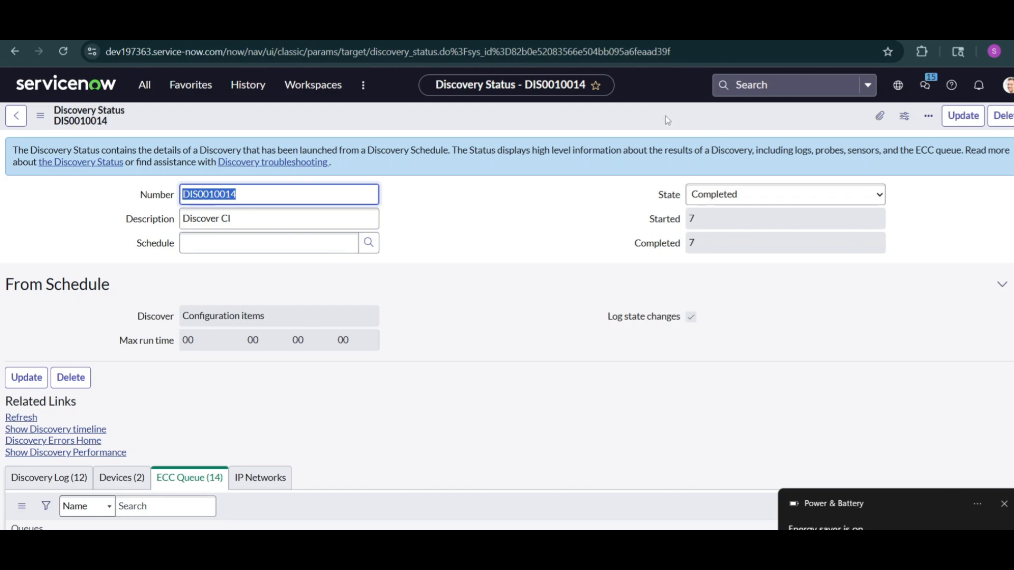
{"action": "left_click", "coordinate": [144, 84]}
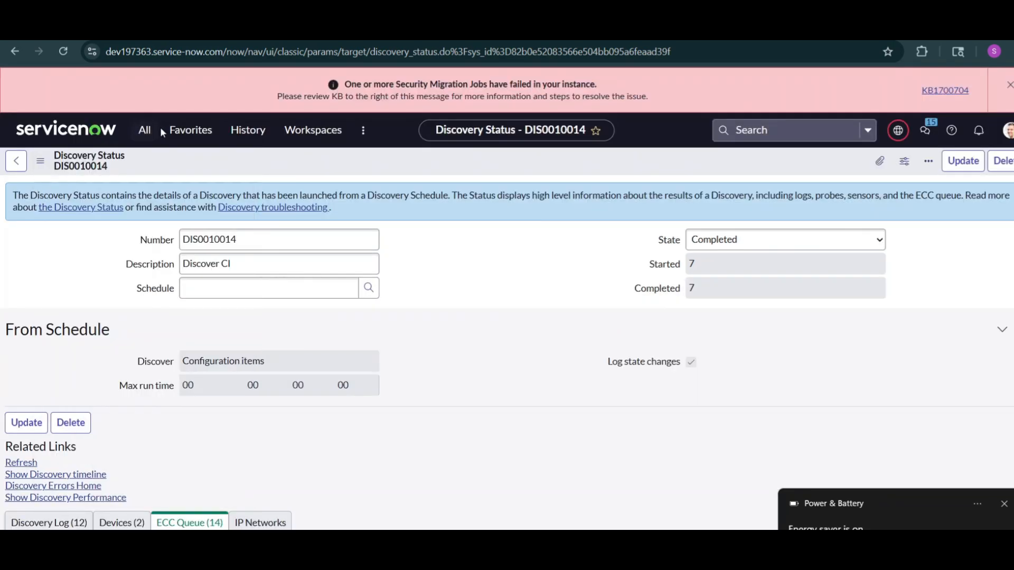
{"action": "left_click", "coordinate": [148, 136]}
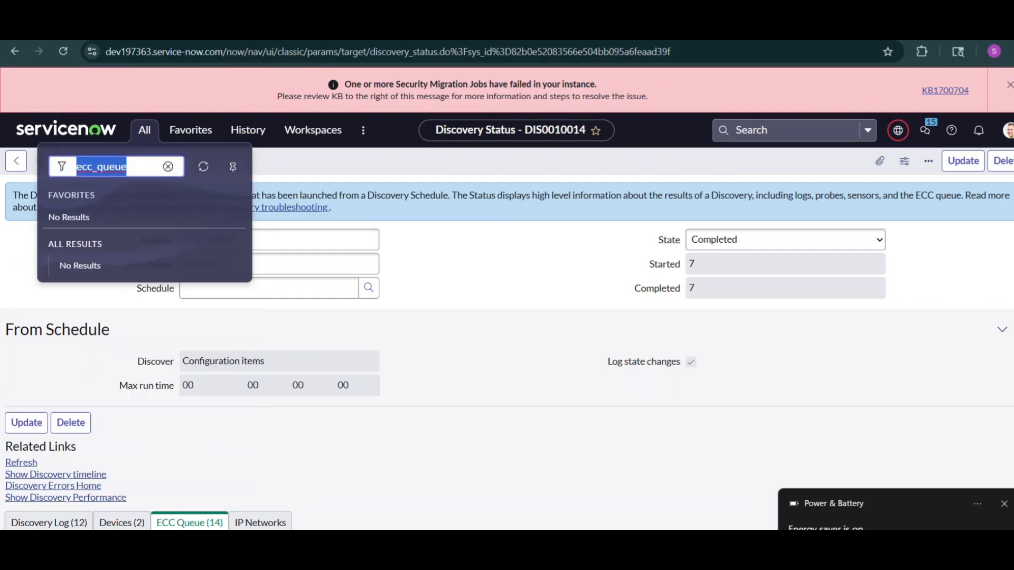
{"action": "key", "text": "End"}
{"action": "type", "text": ".list"}
{"action": "key", "text": "Return"}
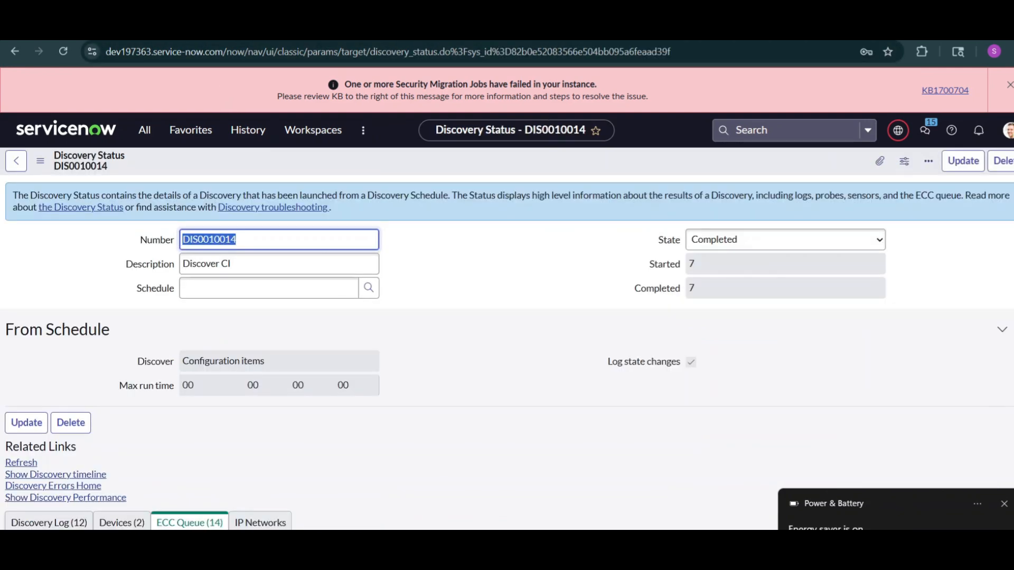
- Examine the ECC Queue entries of the discovery status and check the completed activity of the Linux server in its devices
{"action": "scroll", "coordinate": [506, 348], "scroll_direction": "down", "scroll_amount": 6}
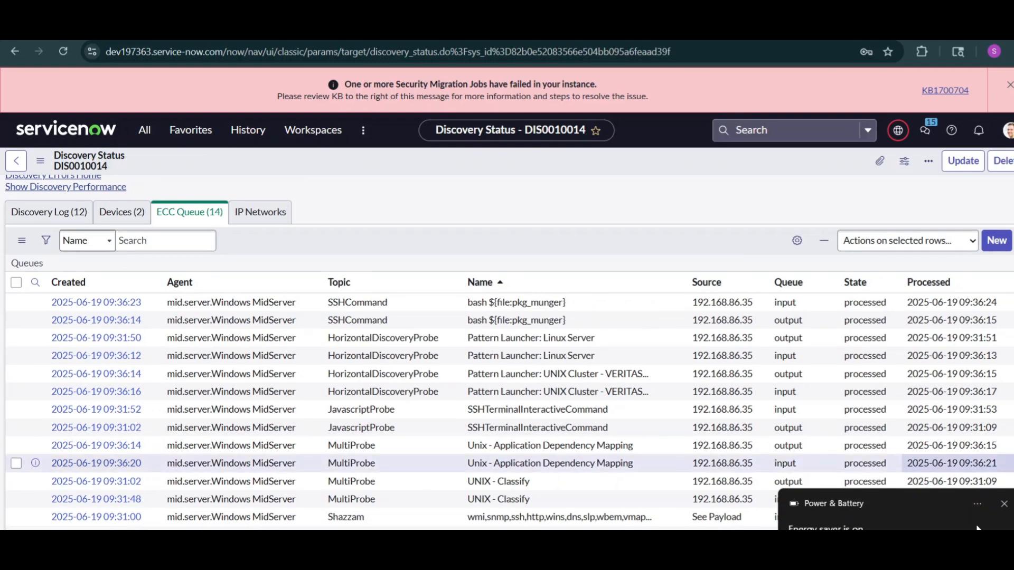
{"action": "left_click", "coordinate": [1004, 504]}
{"action": "scroll", "coordinate": [1003, 497], "scroll_direction": "up", "scroll_amount": 5}
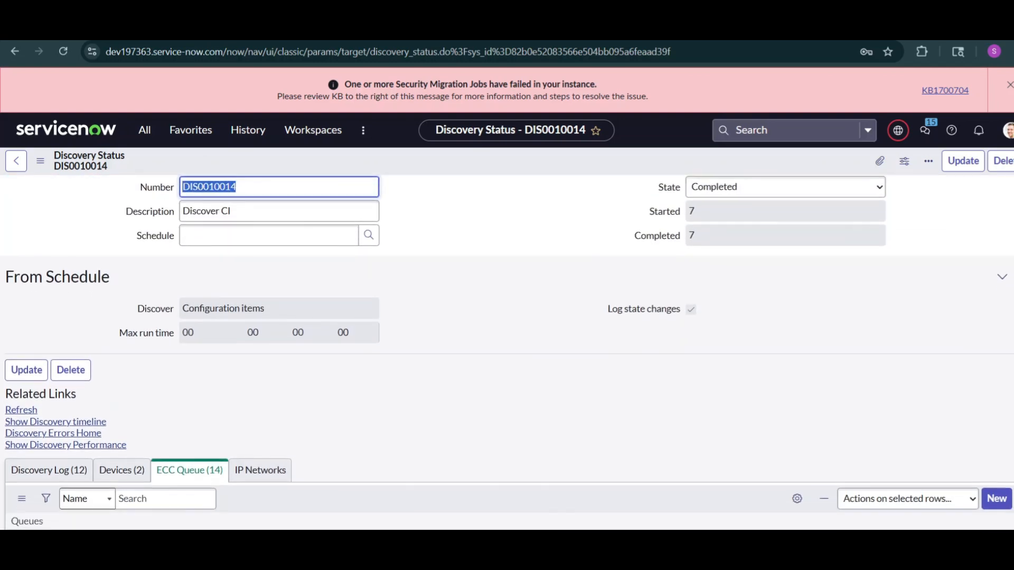
{"action": "scroll", "coordinate": [507, 351], "scroll_direction": "down", "scroll_amount": 6}
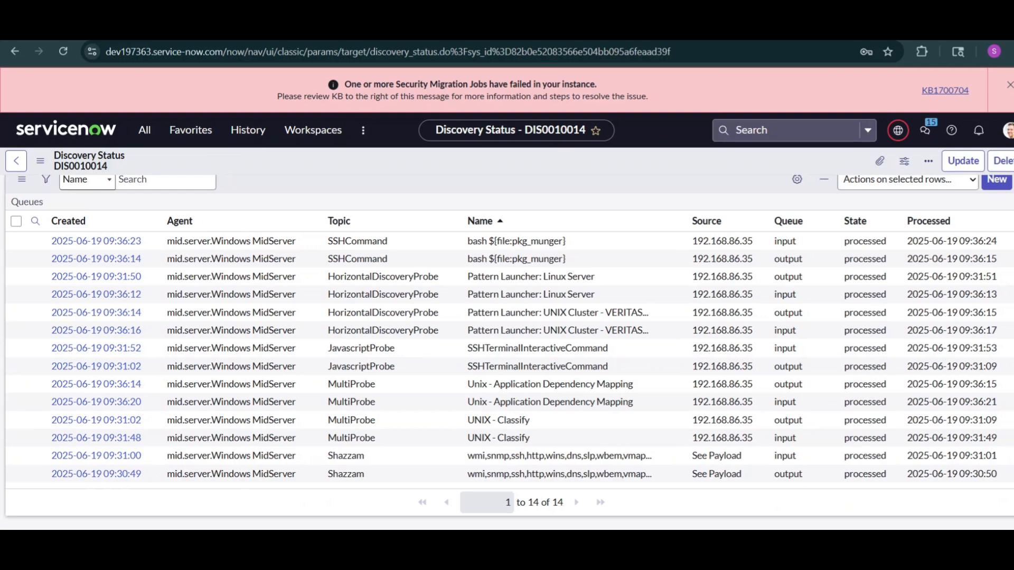
{"action": "scroll", "coordinate": [121, 258], "scroll_direction": "up", "scroll_amount": 2}
{"action": "left_click", "coordinate": [124, 259]}
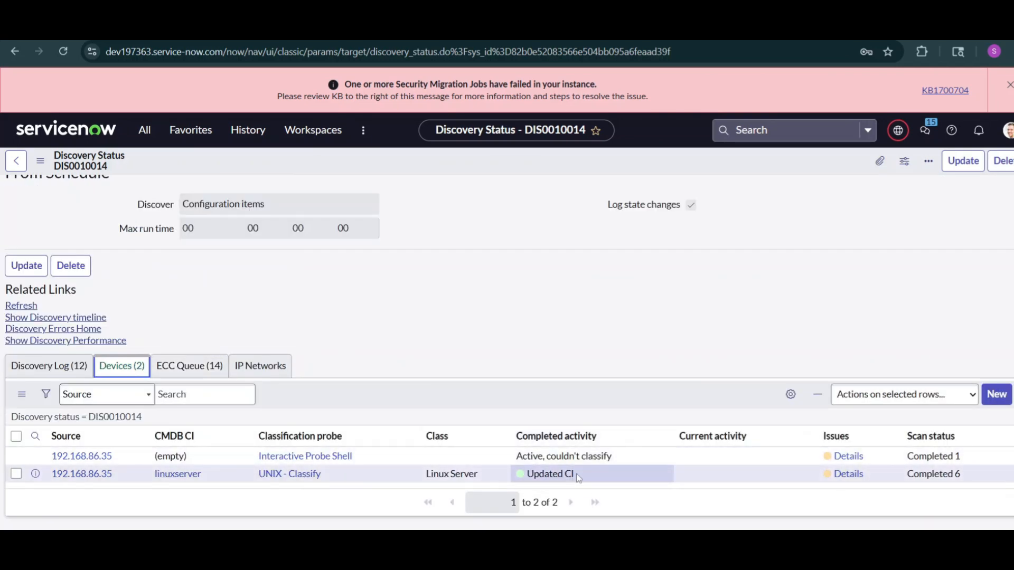
{"action": "left_click_drag", "start_coordinate": [586, 478], "coordinate": [526, 480]}
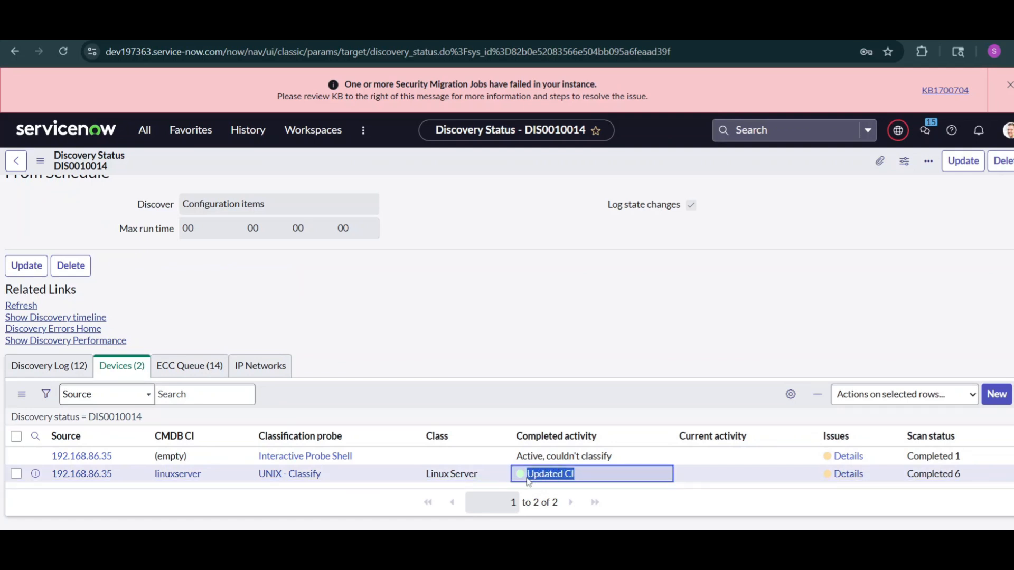
{"action": "left_click", "coordinate": [654, 507]}
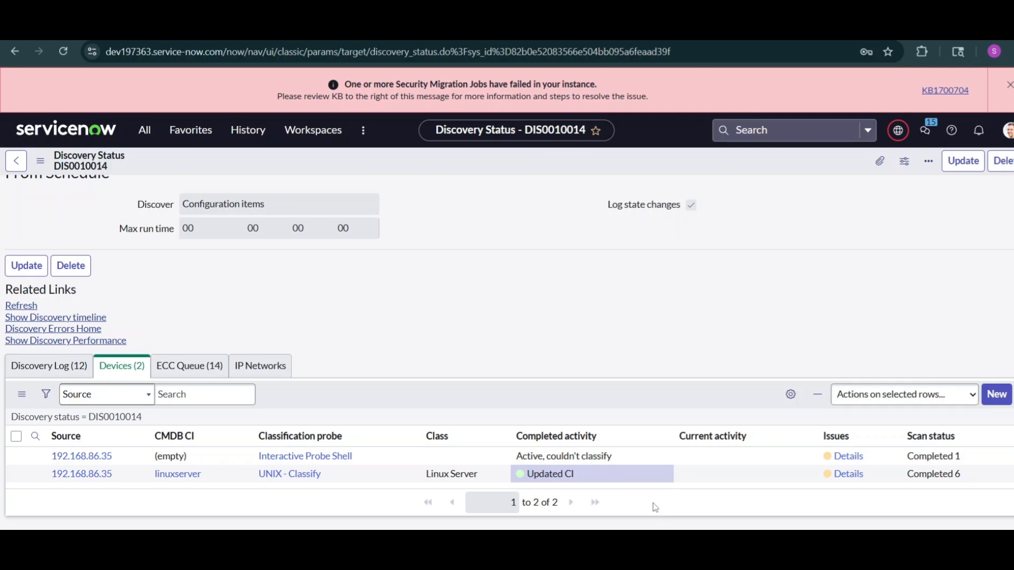
- Open the linuxserver CI record and examine its configuration, related items, storage devices, software installations and running processes
{"action": "left_click", "coordinate": [192, 478]}
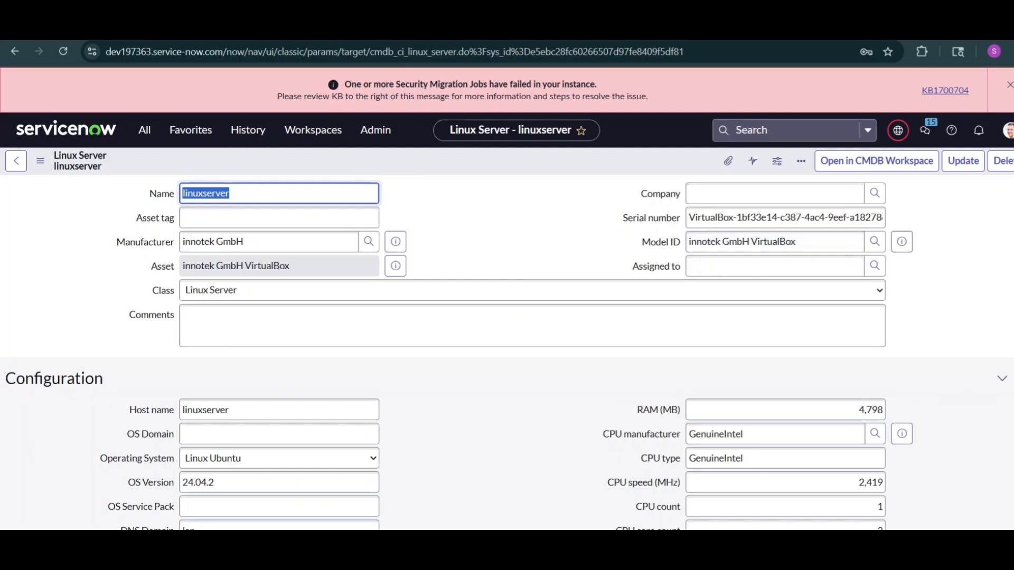
{"action": "scroll", "coordinate": [792, 370], "scroll_direction": "down", "scroll_amount": 3}
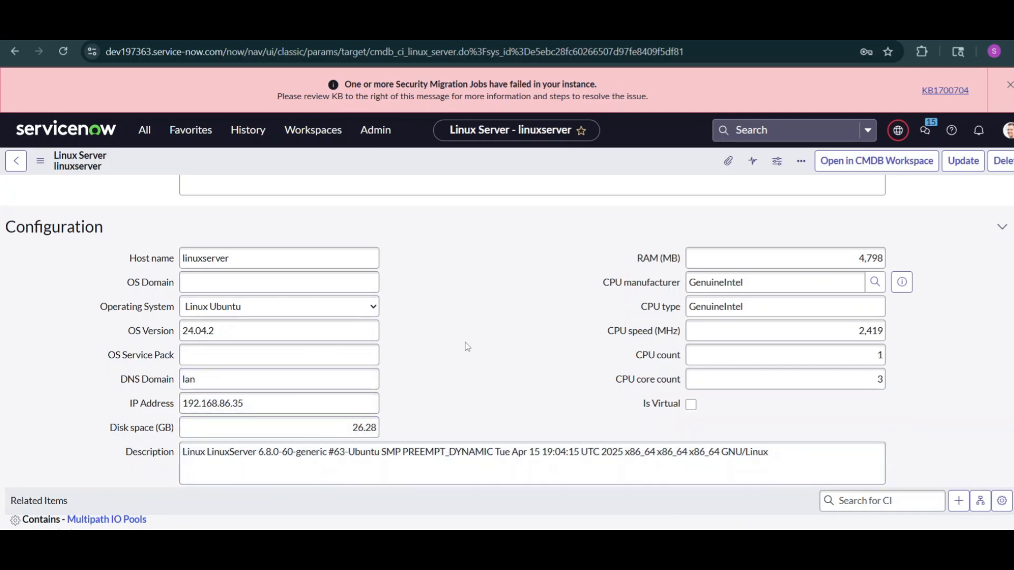
{"action": "scroll", "coordinate": [466, 347], "scroll_direction": "down", "scroll_amount": 5}
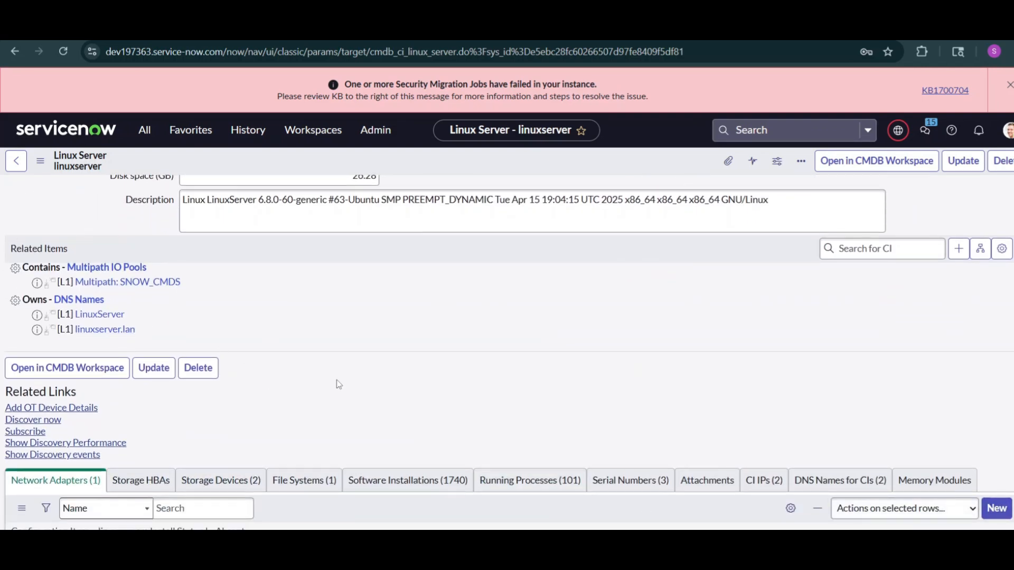
{"action": "left_click", "coordinate": [252, 478]}
{"action": "left_click", "coordinate": [432, 492]}
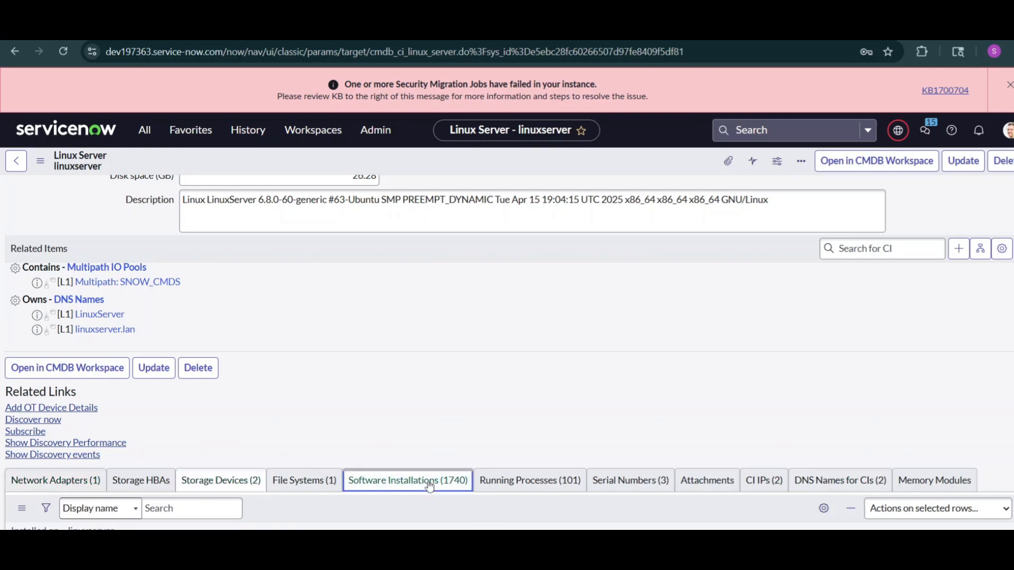
{"action": "left_click", "coordinate": [555, 481]}
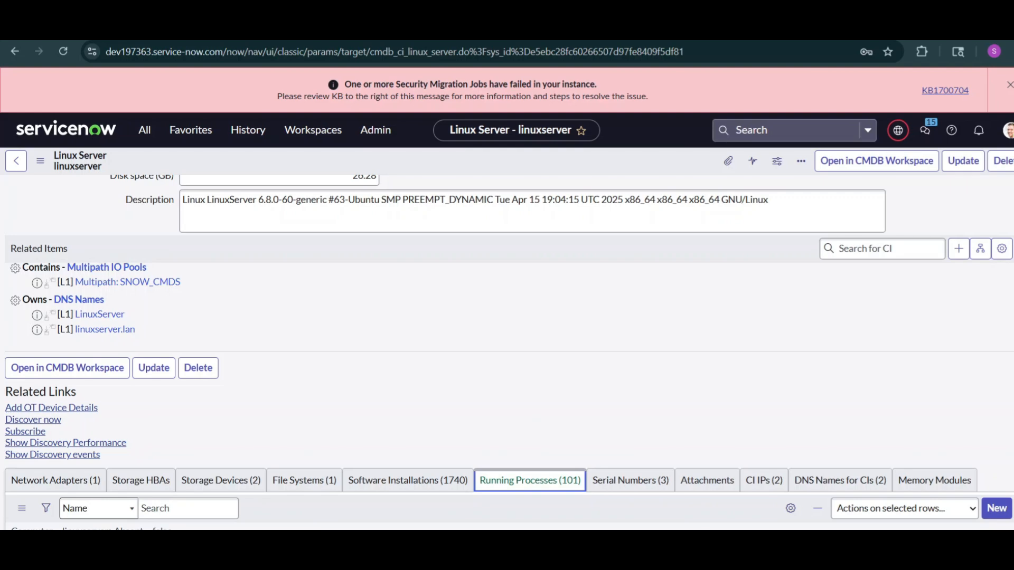
{"action": "scroll", "coordinate": [507, 352], "scroll_direction": "up", "scroll_amount": 8}
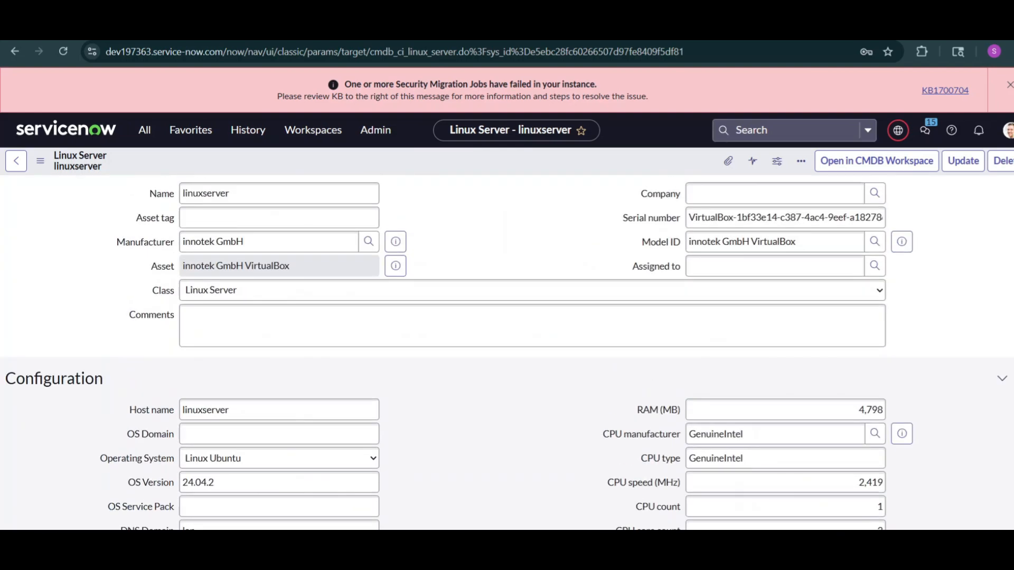